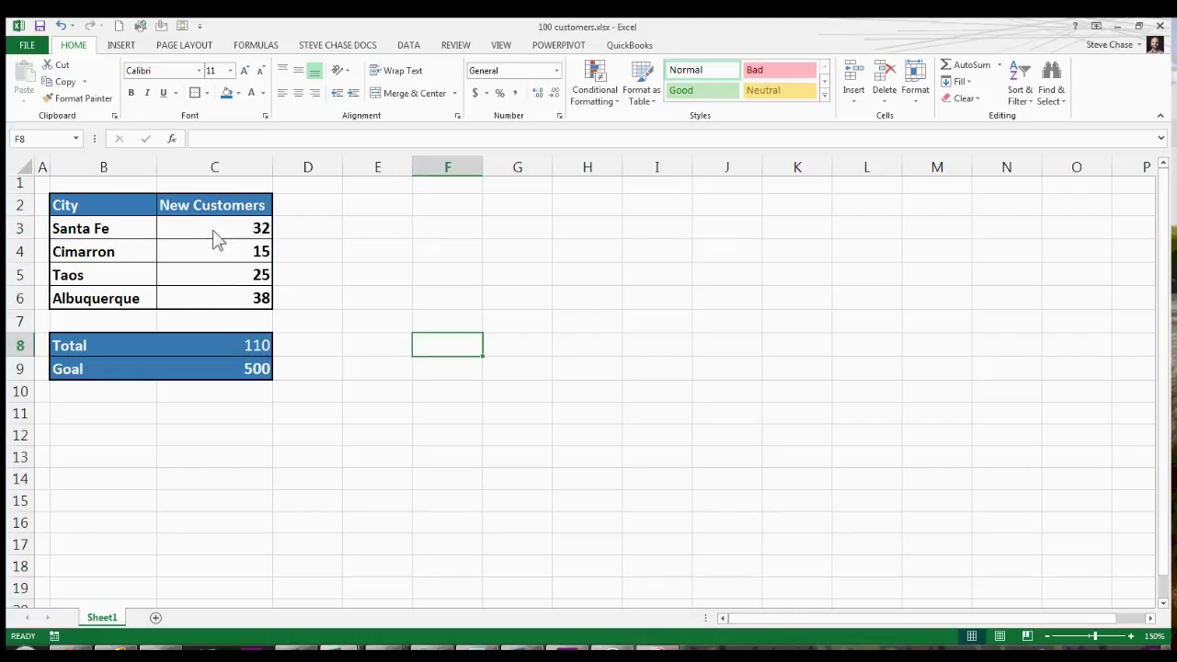
- Apply red solid-fill data bars to the four cities' new customer values in C3:C6
left_click_drag(212, 231, 204, 297)
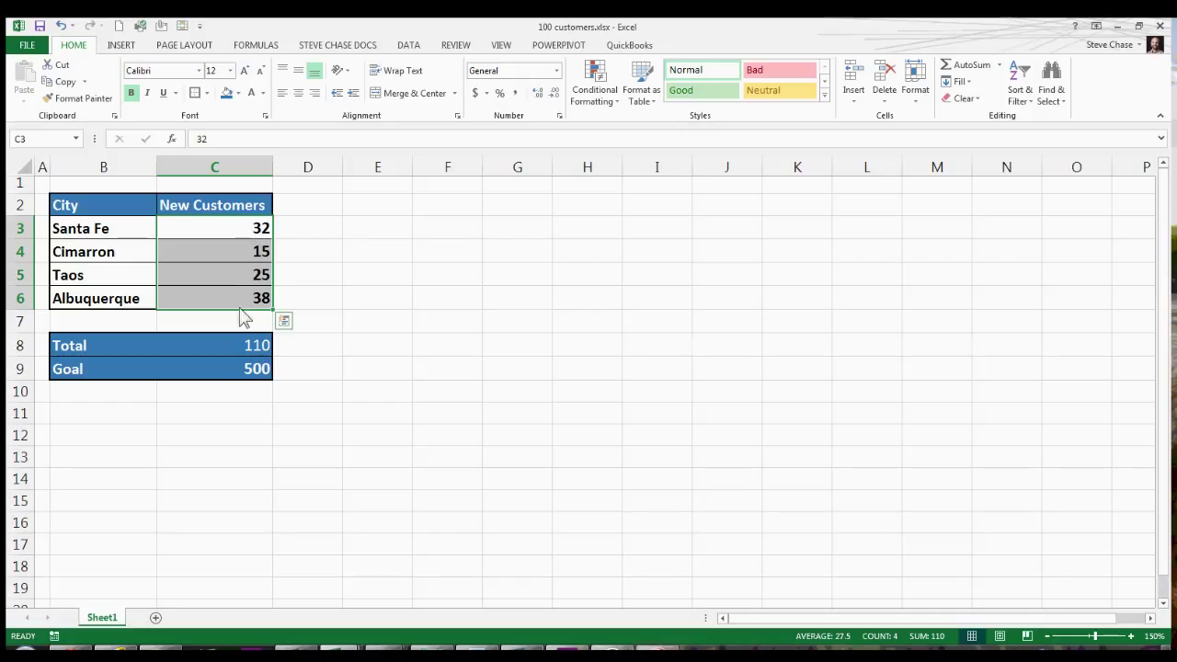
left_click(592, 101)
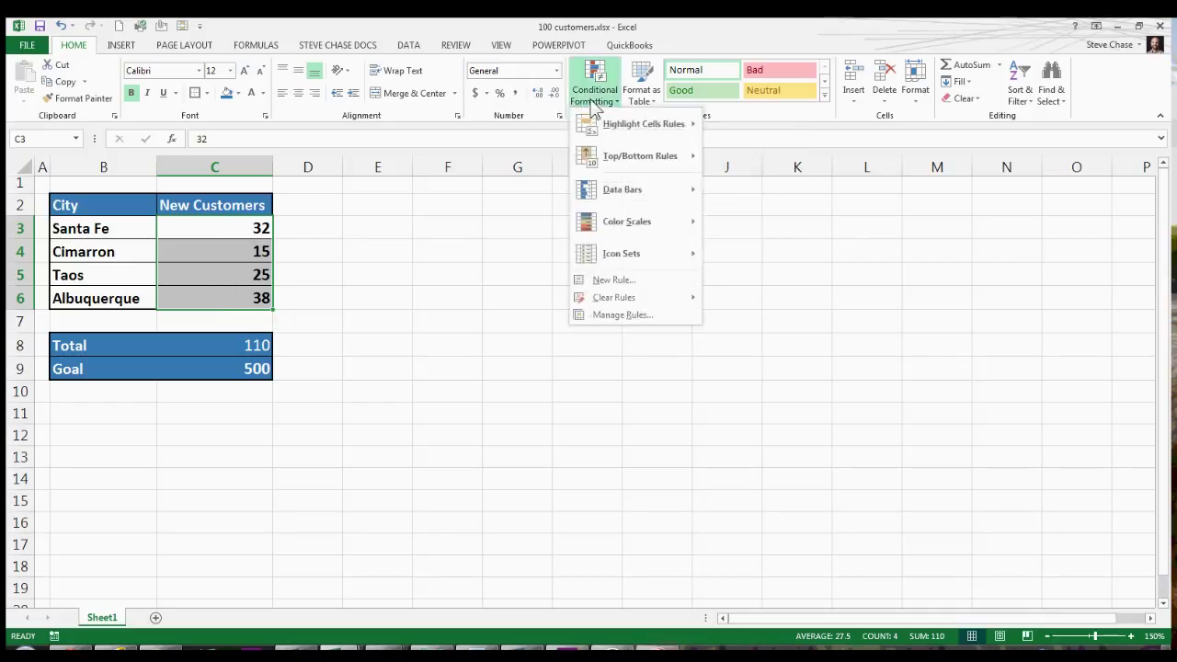
mouse_move(609, 185)
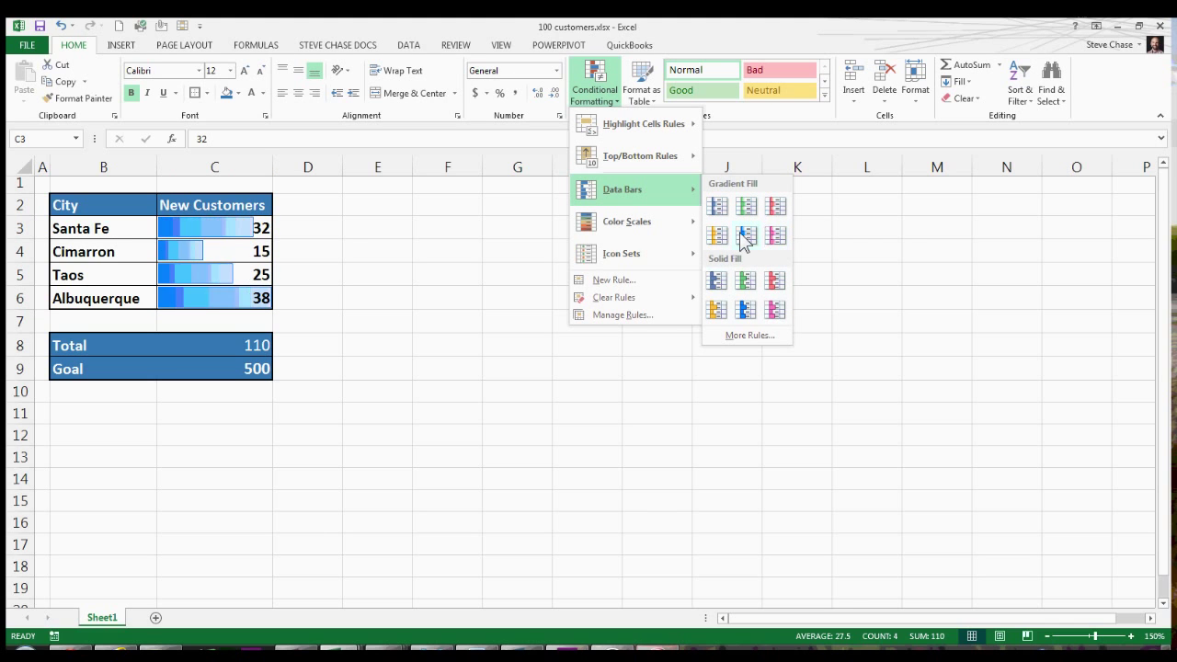
left_click(778, 285)
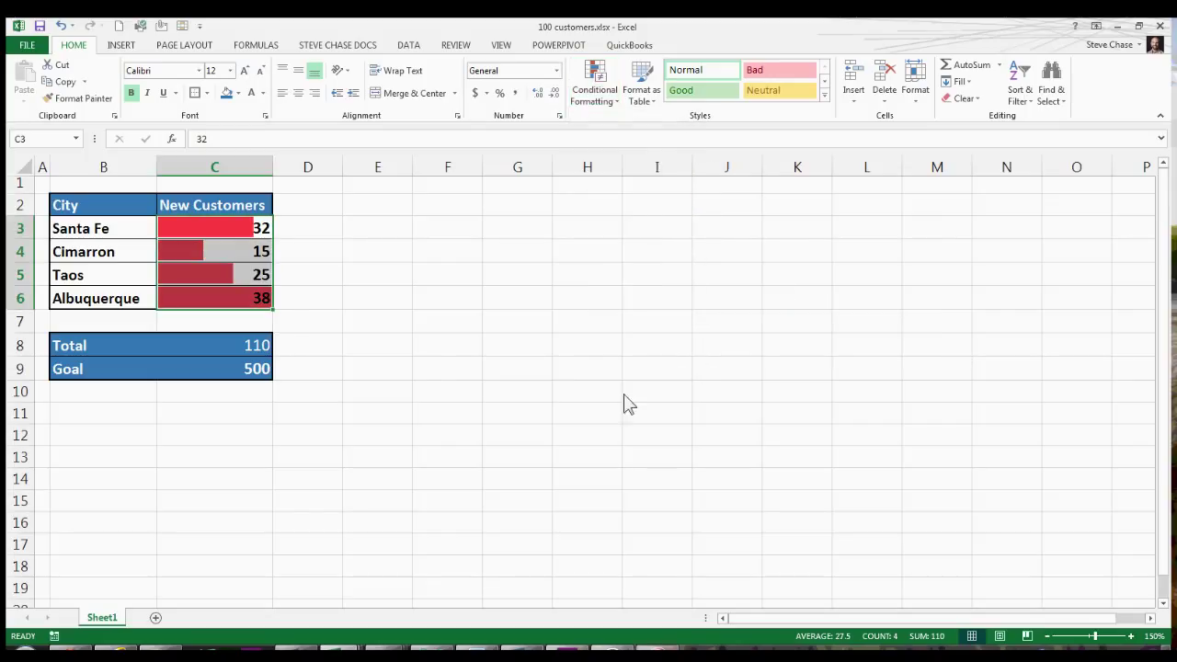
left_click(427, 368)
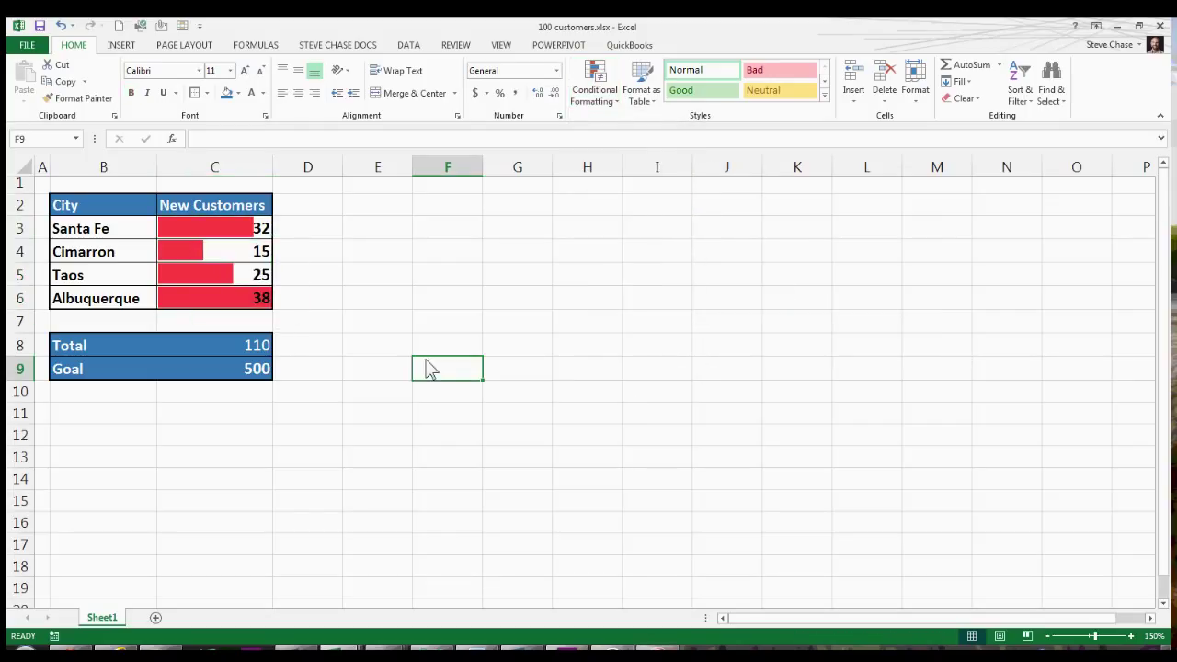
- Set the new customer values to 98 for Santa Fe and 75 for Taos
left_click(209, 236)
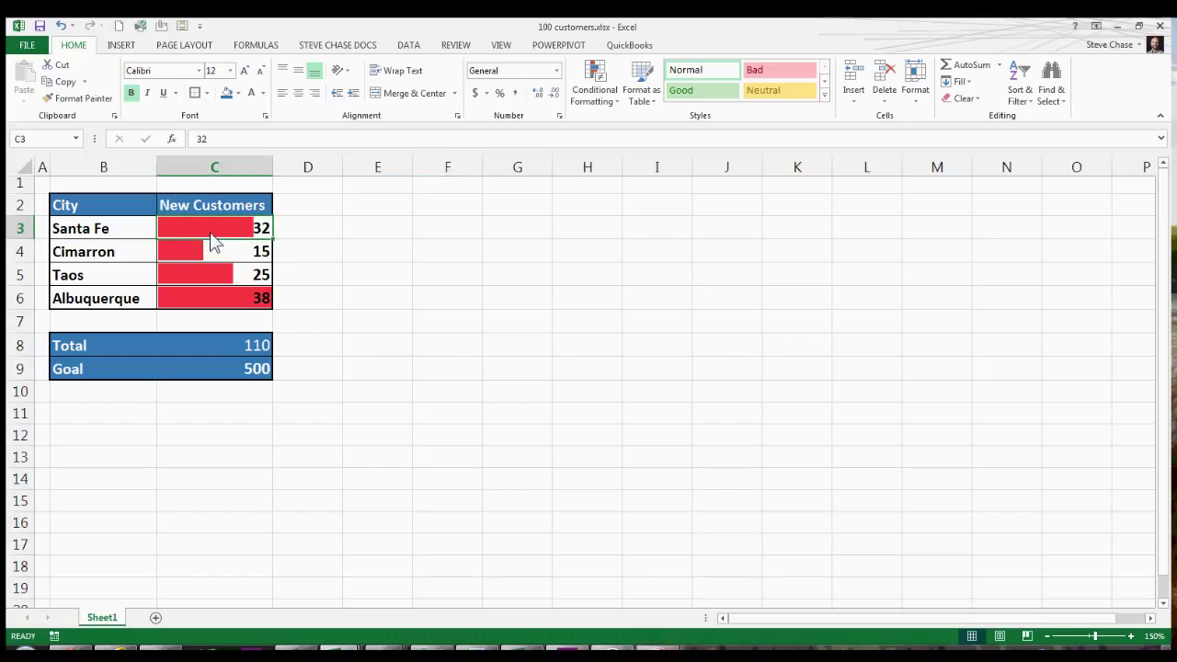
type("98")
key("Return")
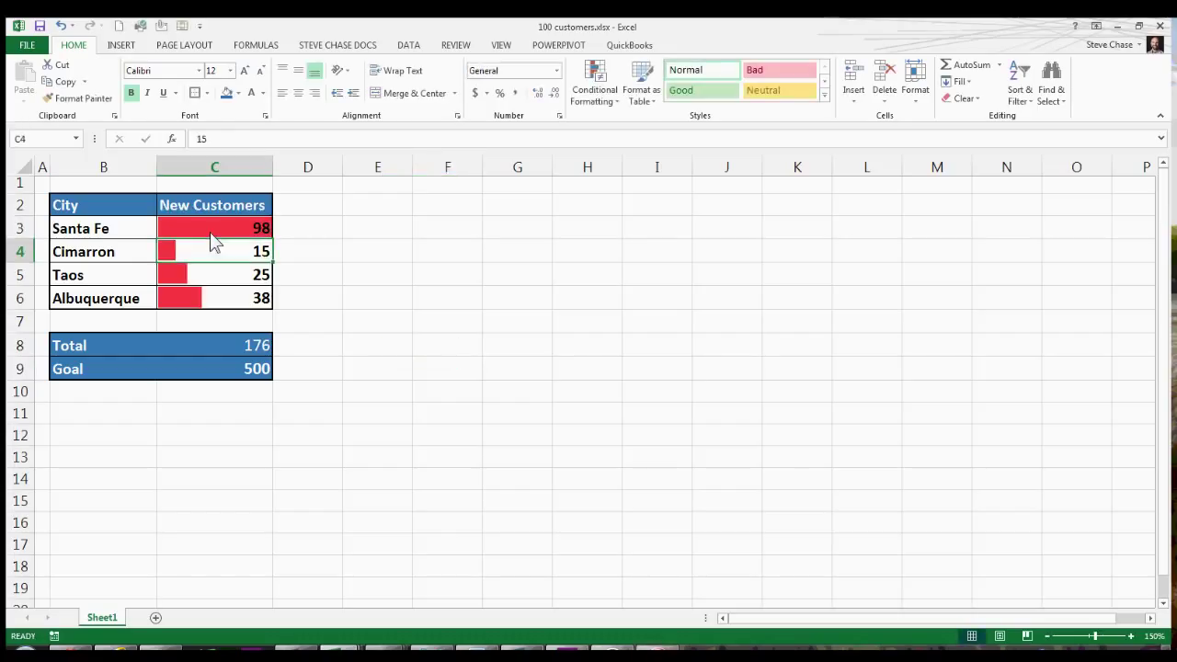
left_click(329, 368)
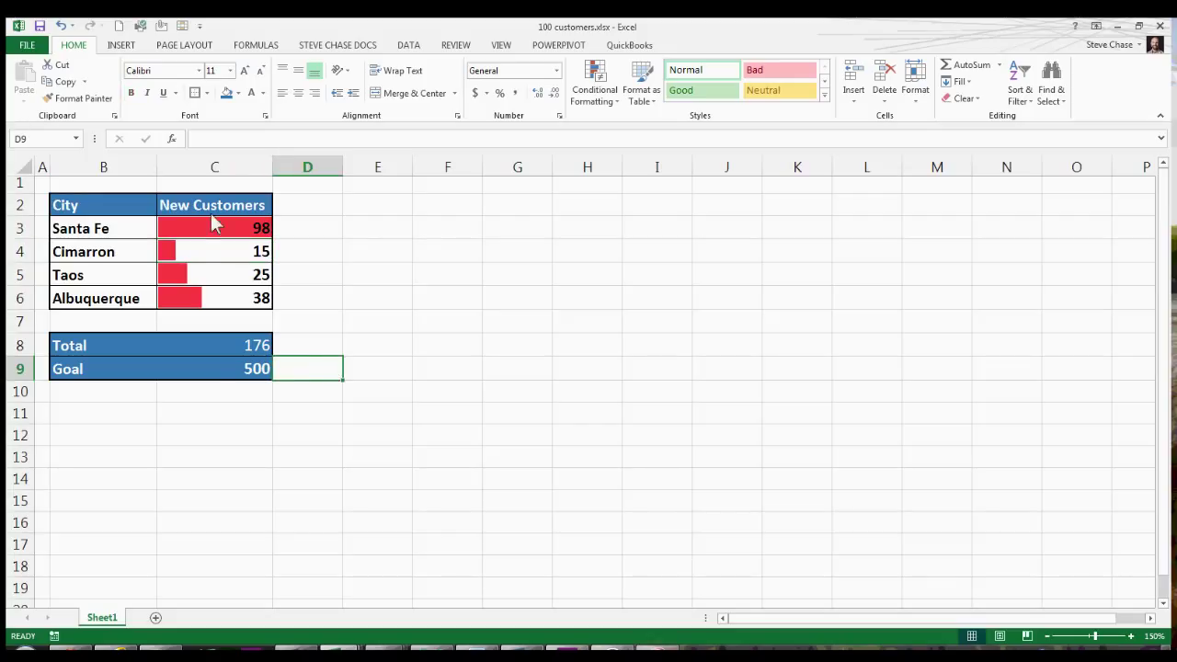
left_click(222, 277)
type("75")
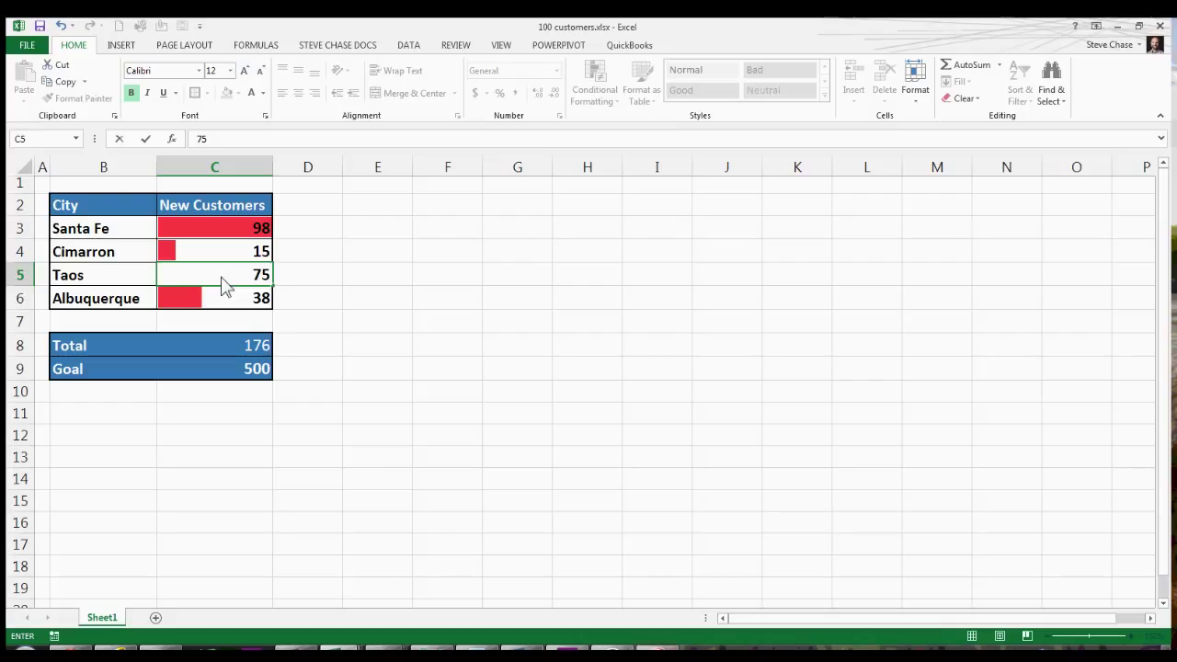
key("Return")
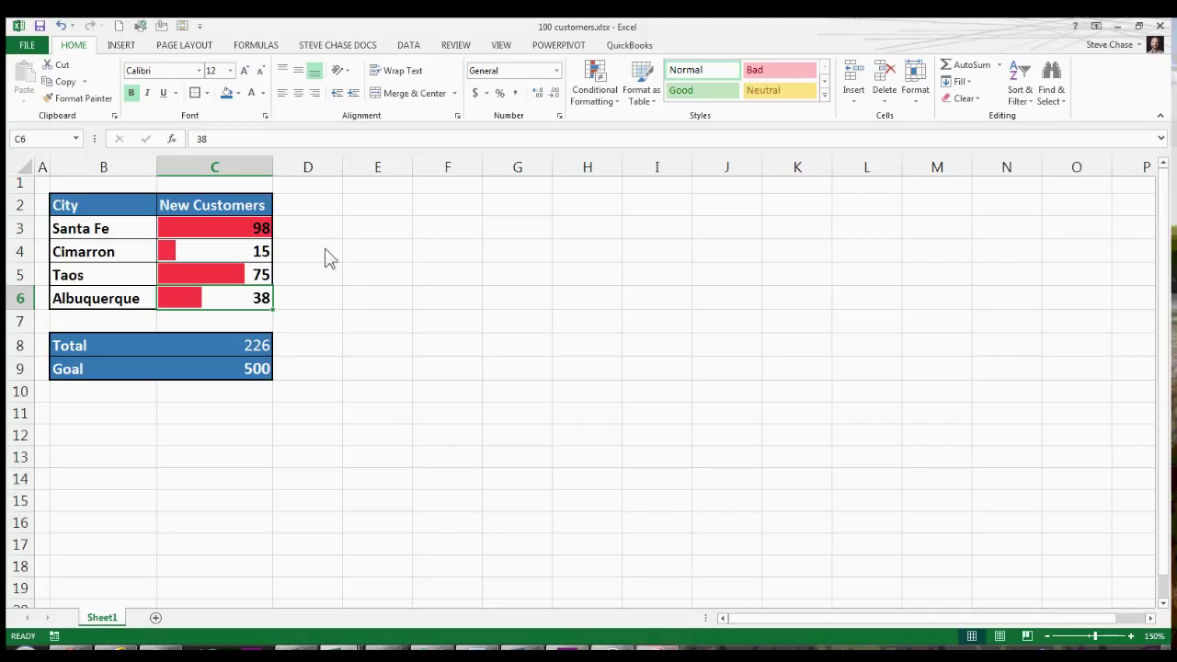
- Enter 10% in D7 and 20% in E7, and extend the series across row 7 to 100% in M7
left_click(332, 333)
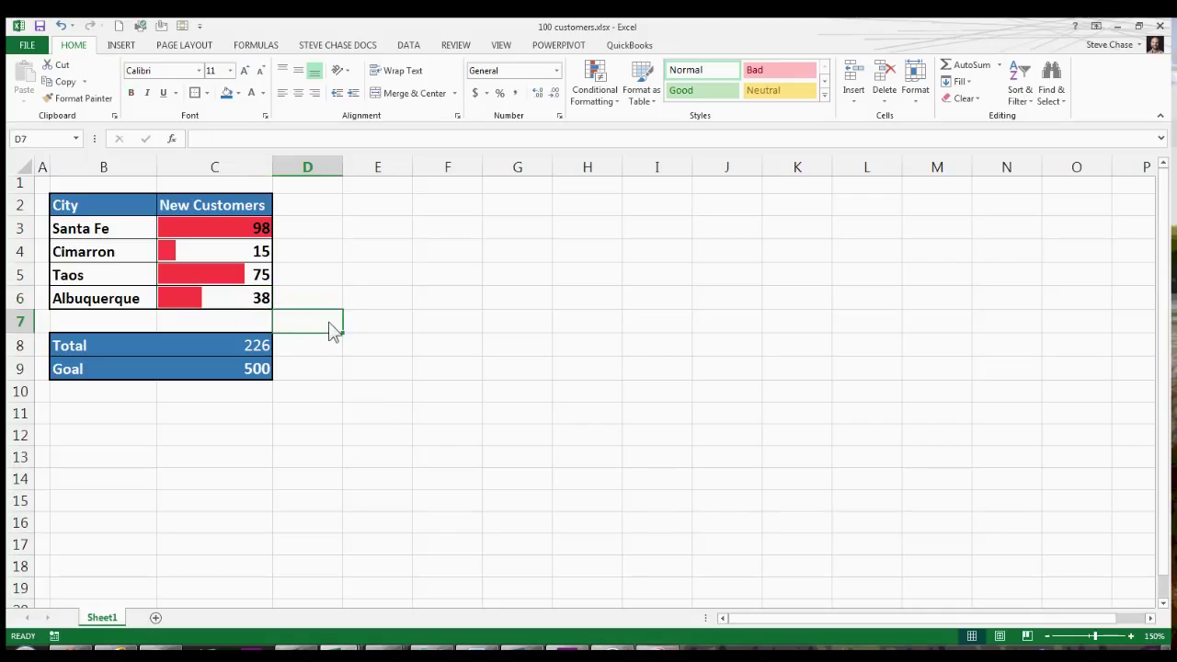
type("10%")
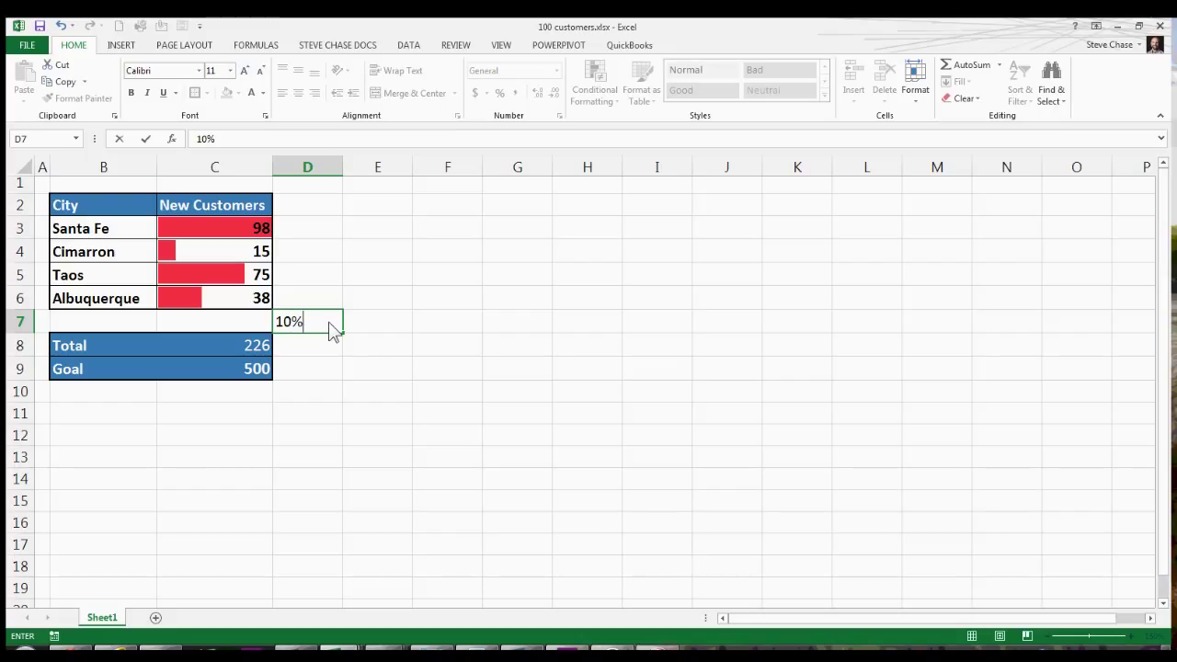
key("Tab")
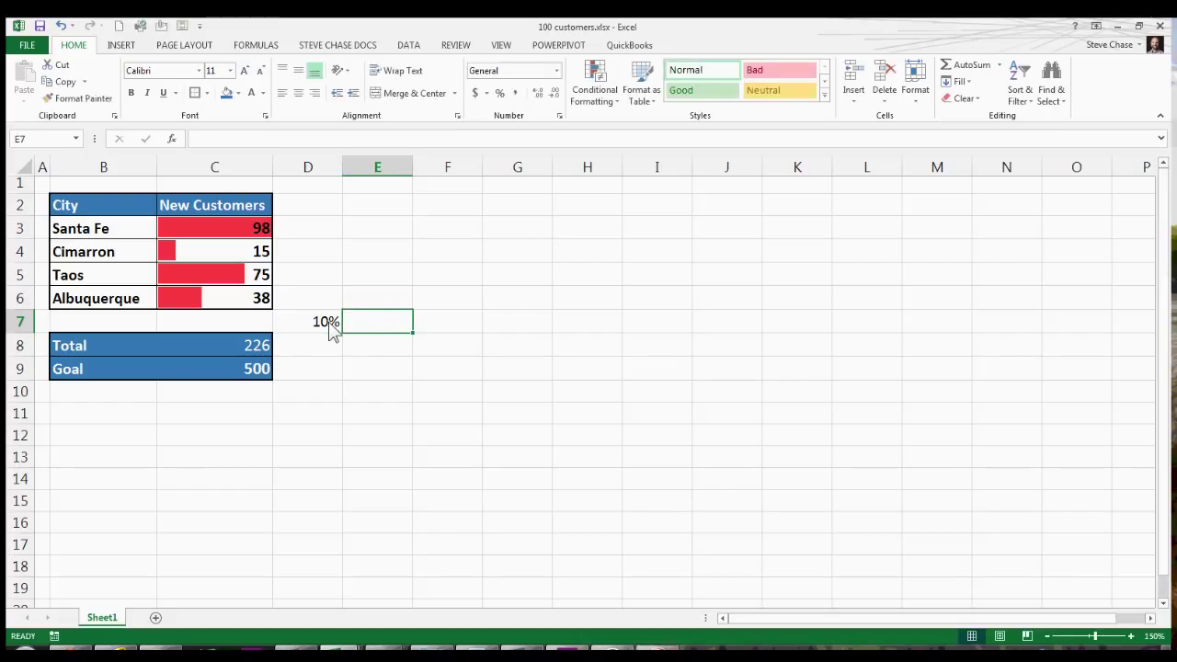
type("20%")
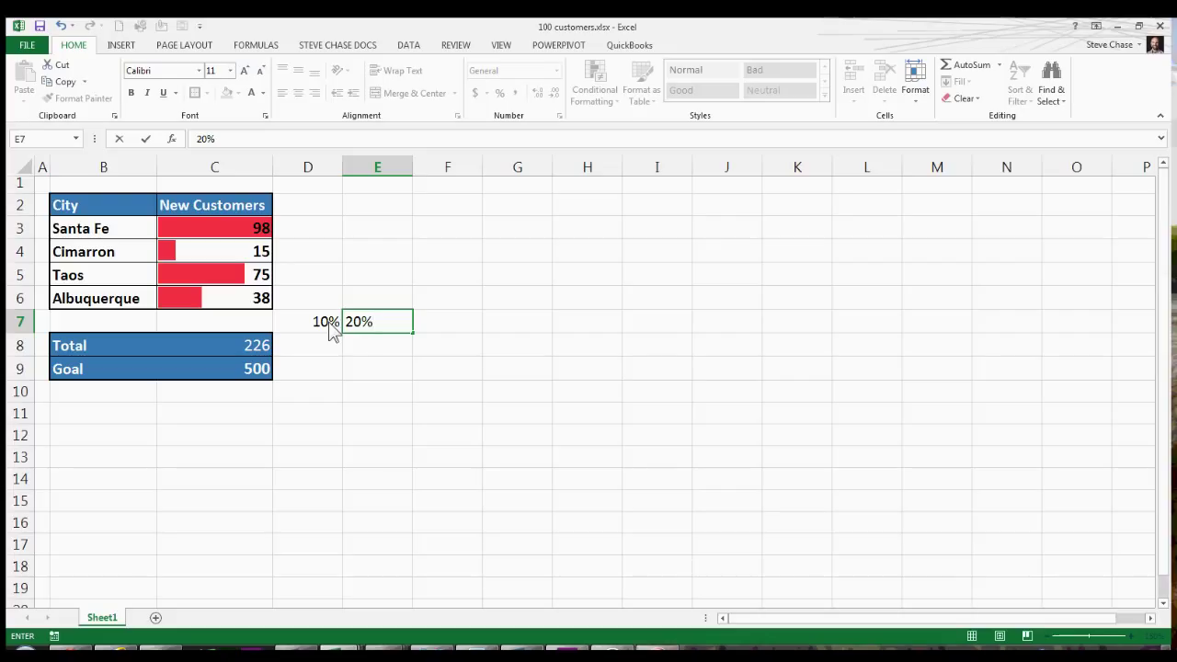
key("Return")
left_click_drag(327, 322, 363, 324)
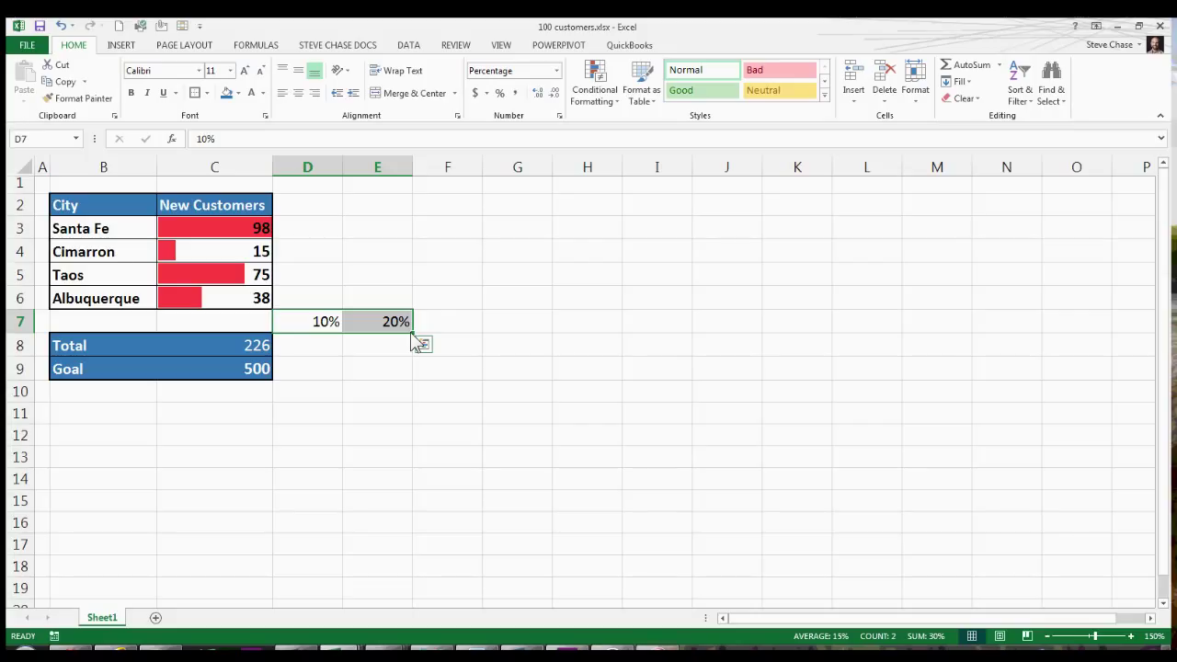
left_click_drag(411, 334, 952, 337)
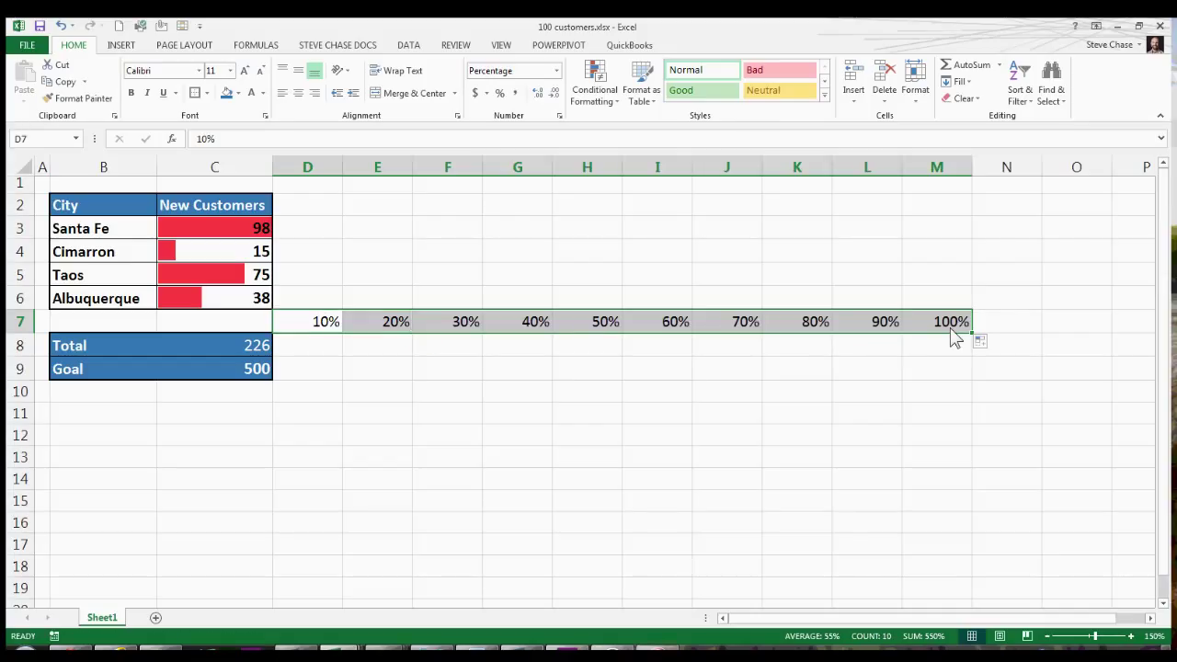
- Merge D3:M6 into one cell containing the formula =C8, centered horizontally and vertically
left_click_drag(309, 230, 934, 301)
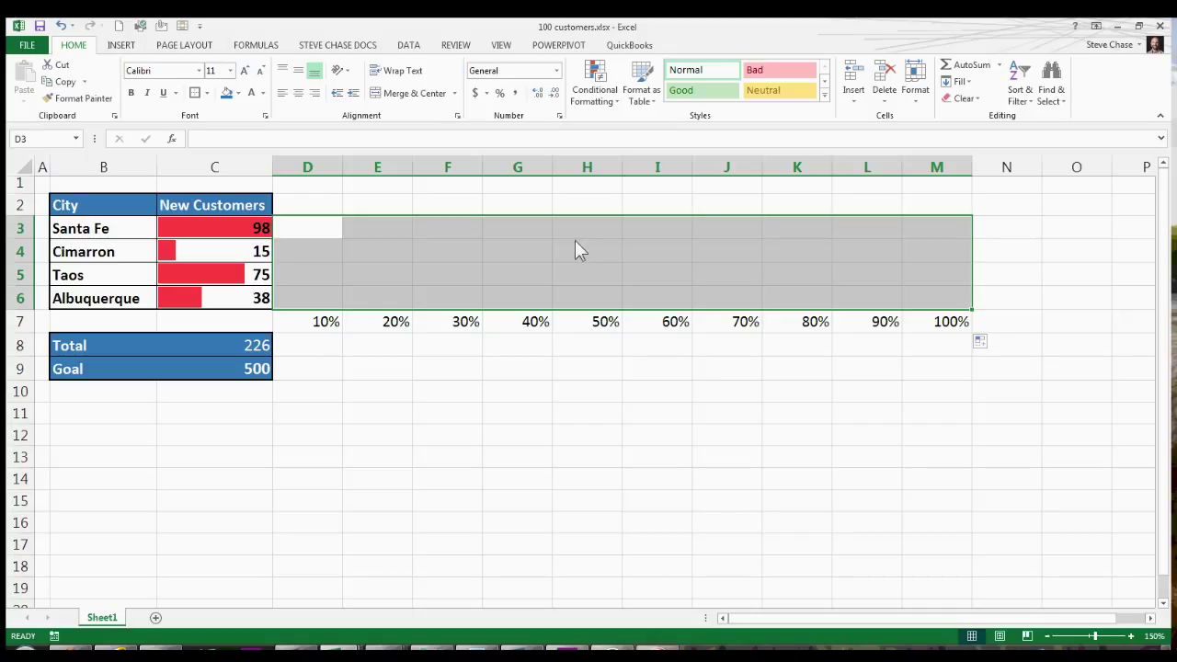
left_click(413, 96)
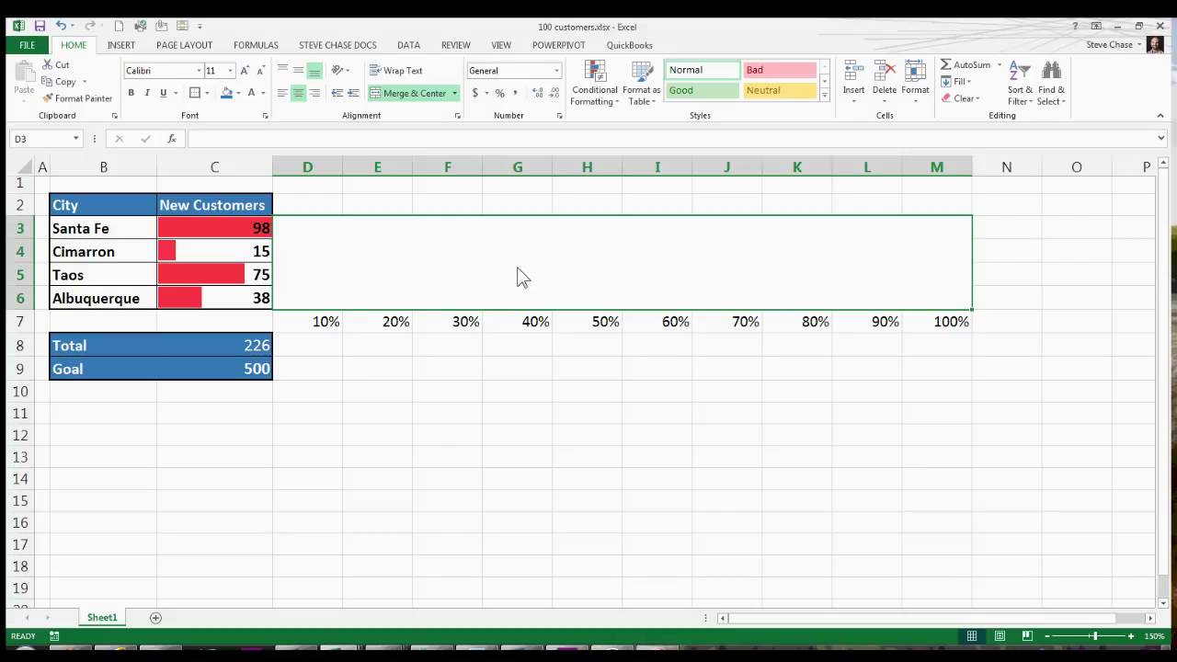
type("=")
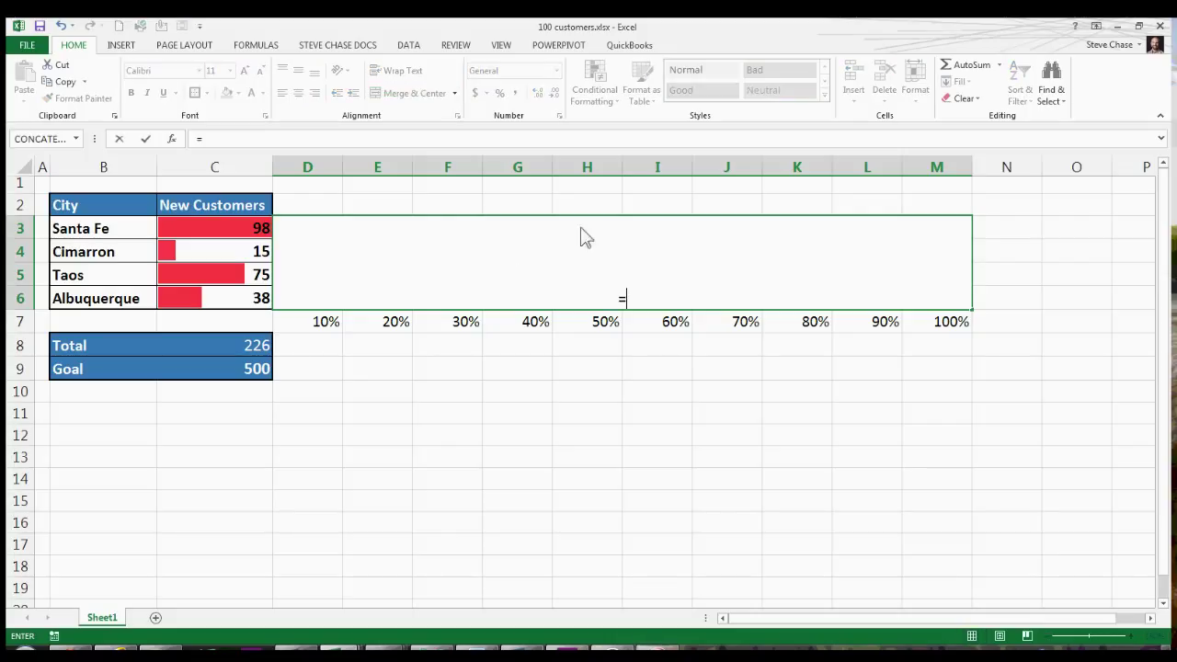
left_click(225, 348)
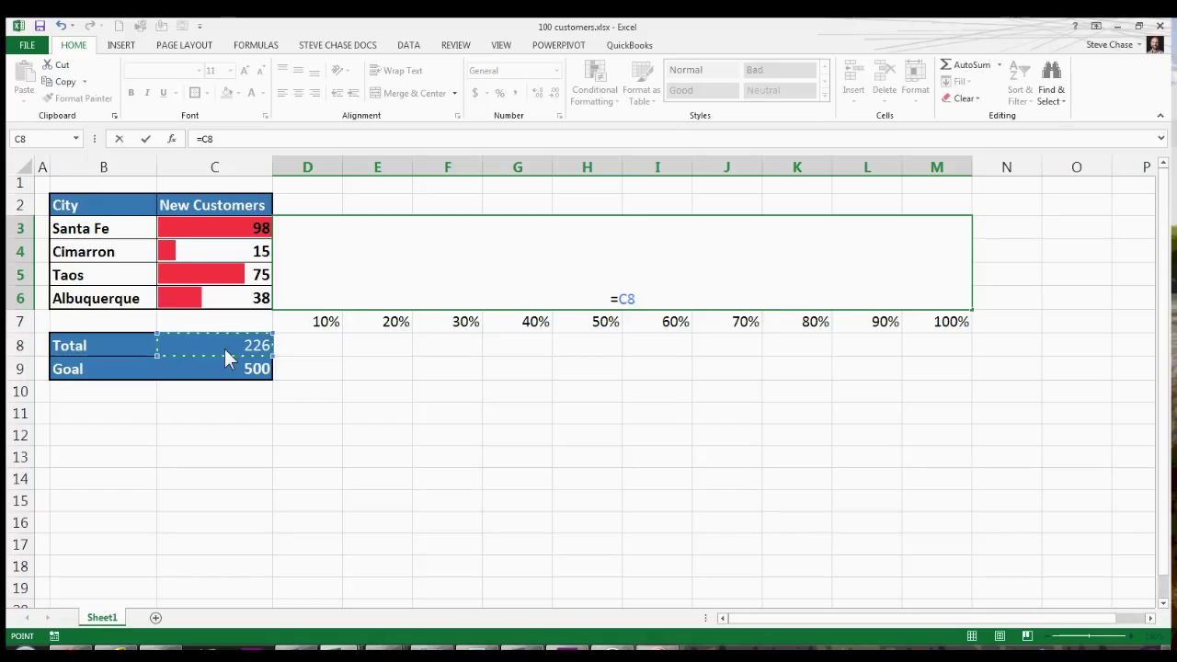
key("Return")
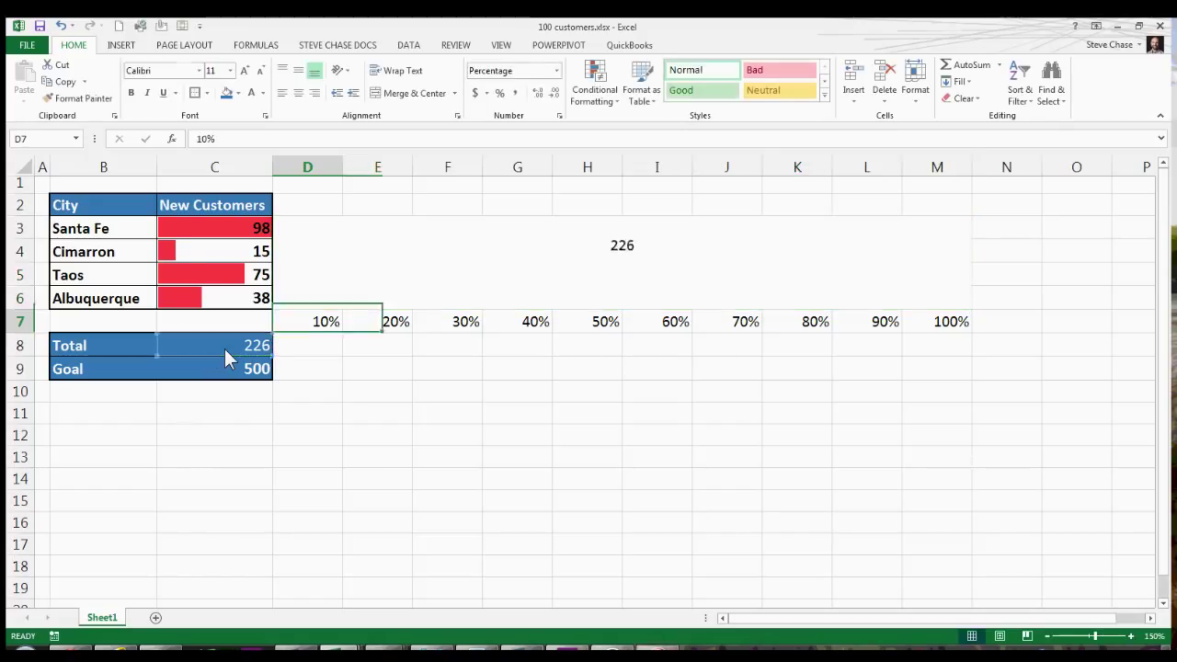
left_click(599, 279)
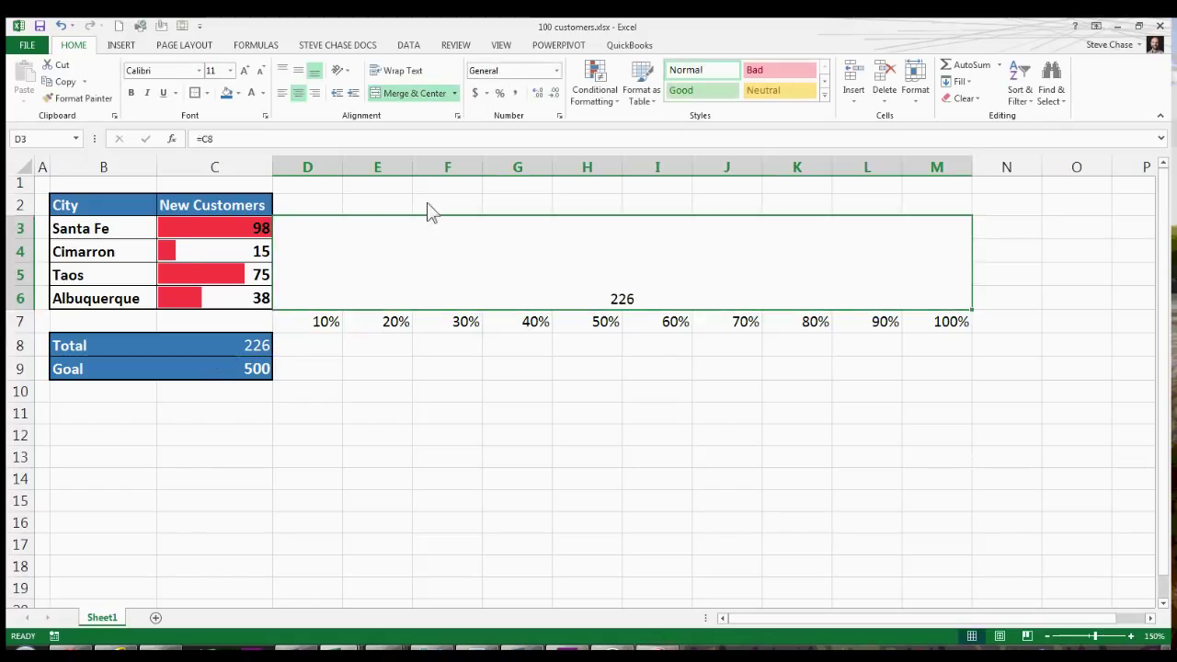
left_click(298, 71)
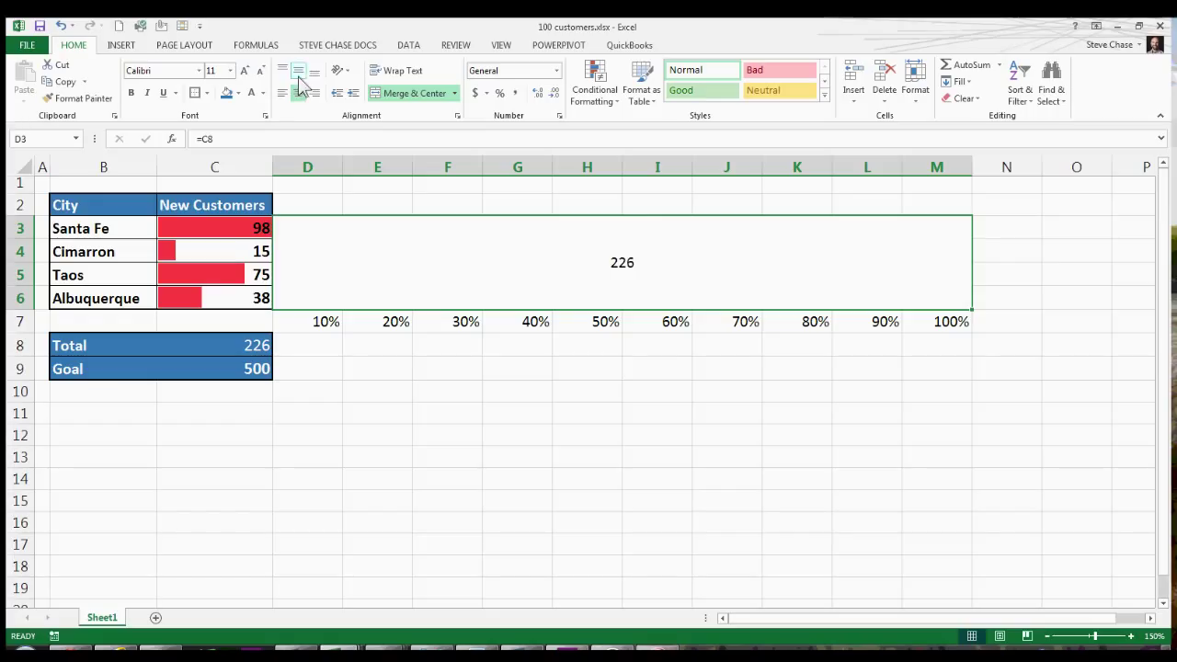
- Set Cimarron's new customer value to 25
left_click(233, 258)
type("25")
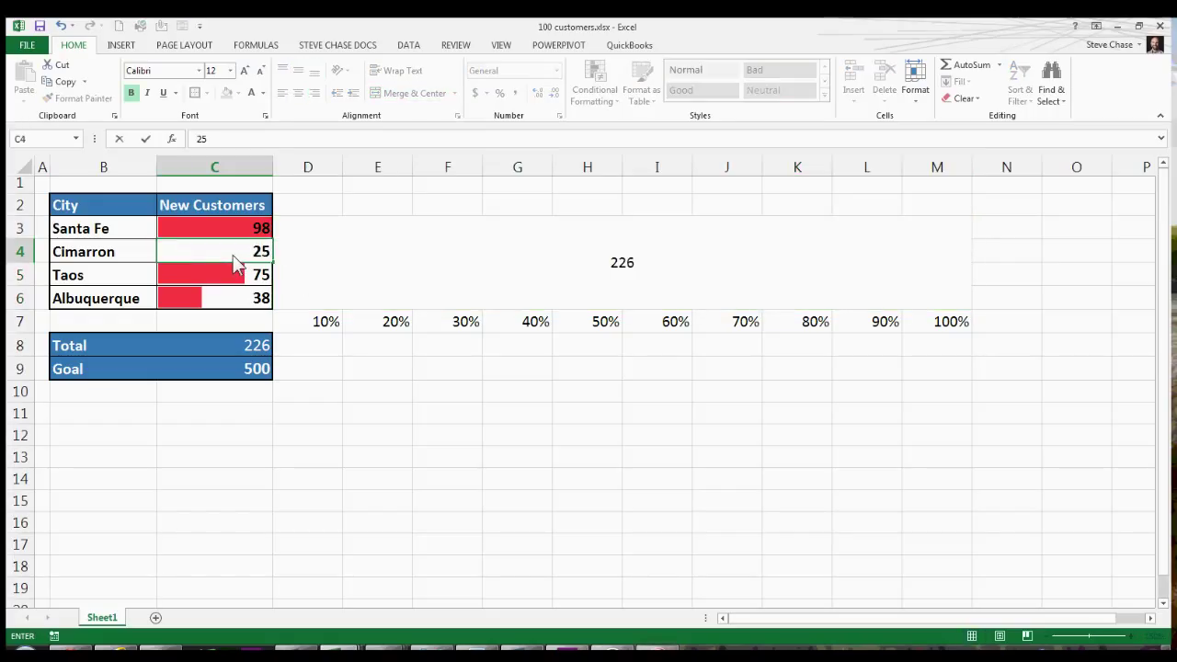
key("Return")
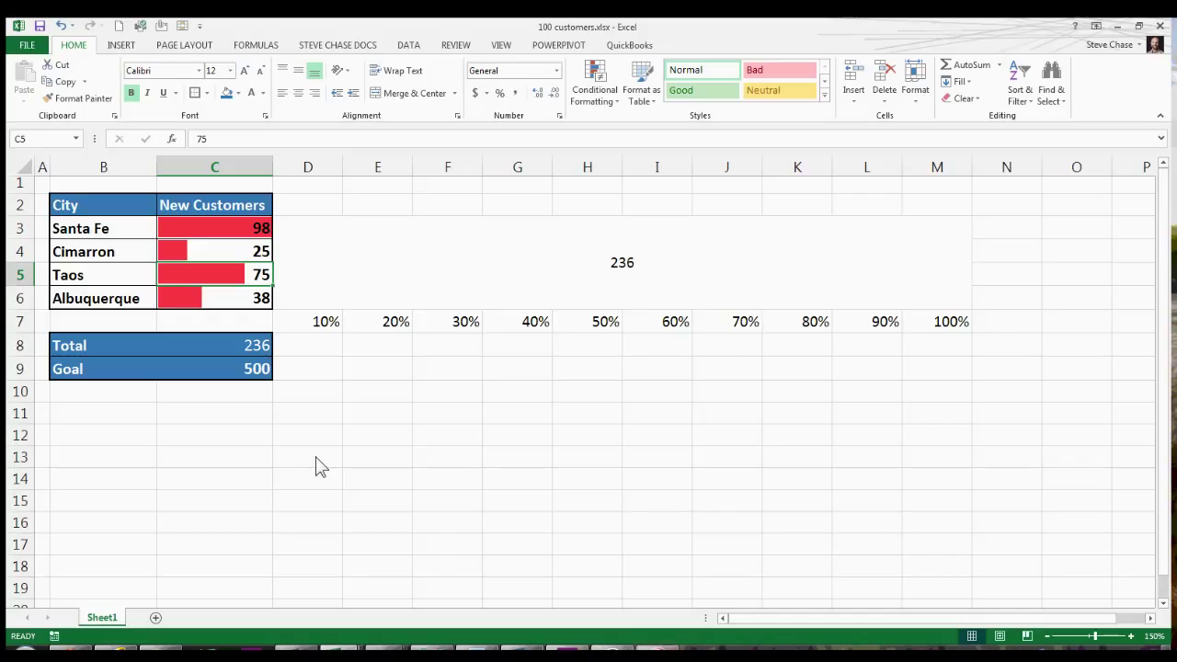
- Apply a red solid-fill data bar to the merged cell D3:M6
left_click(637, 280)
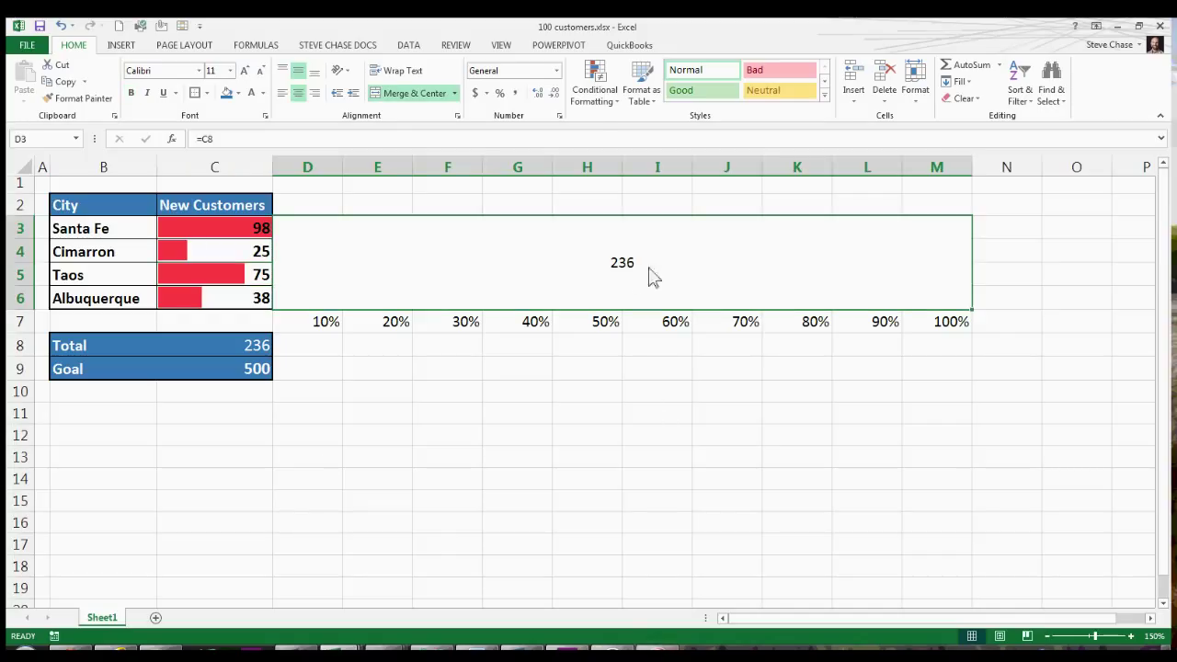
left_click(596, 92)
mouse_move(605, 191)
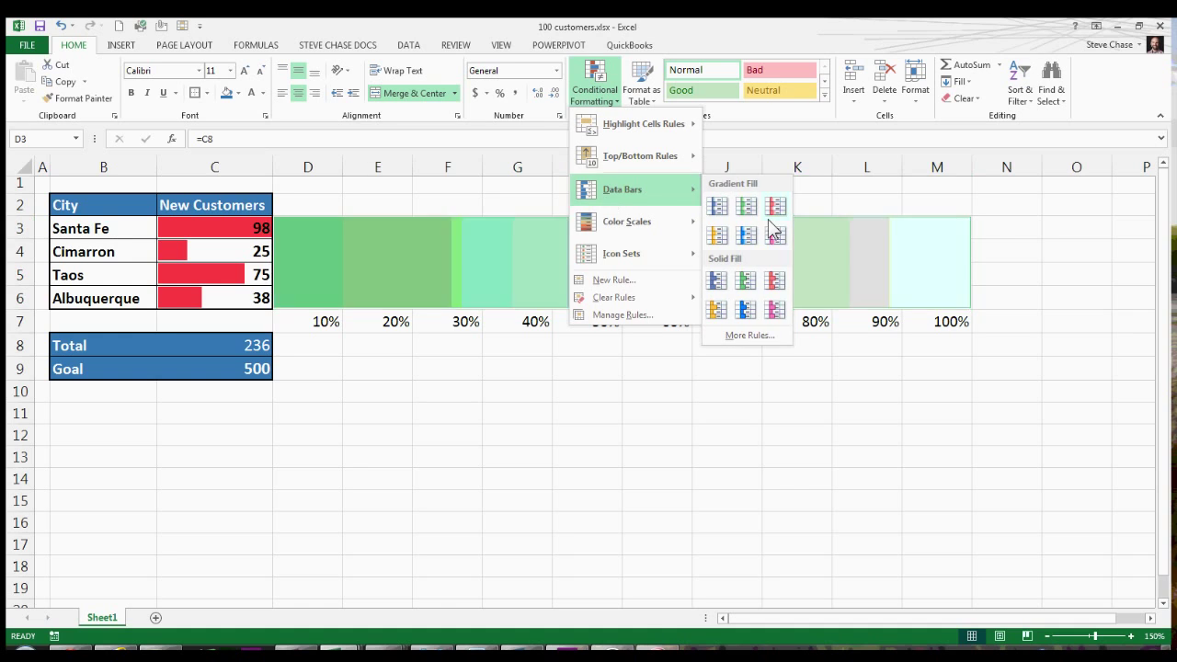
left_click(776, 281)
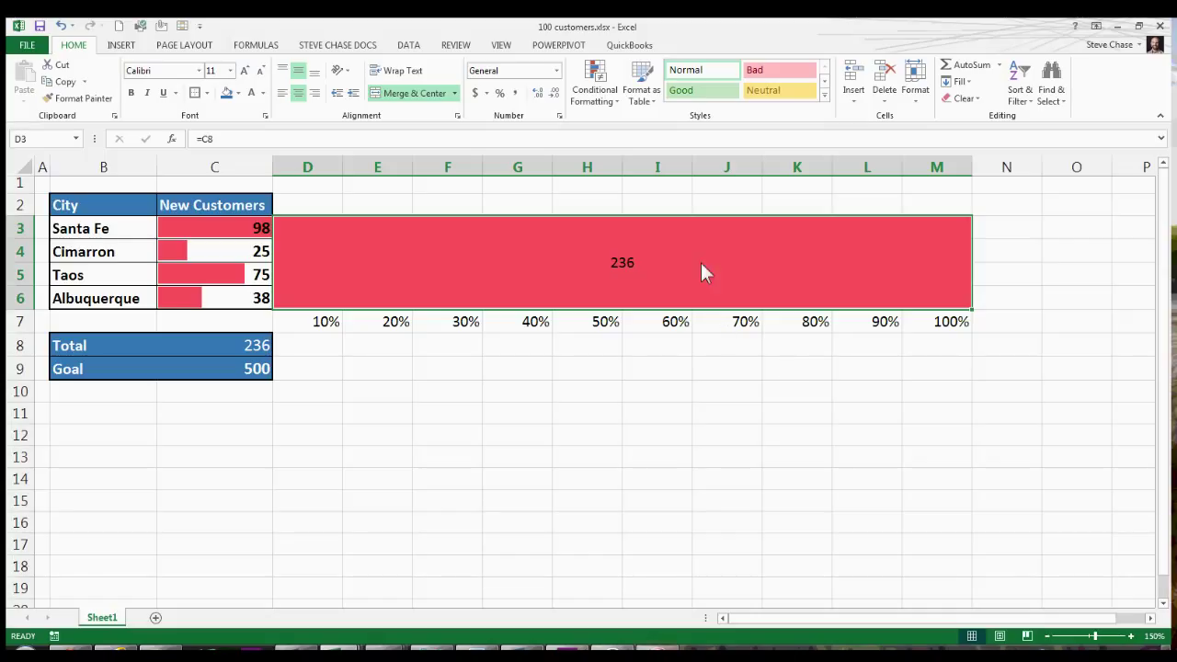
- Edit the data bar rule on D3:M6, giving it a Number minimum of 0 and a maximum of type Number
left_click(598, 87)
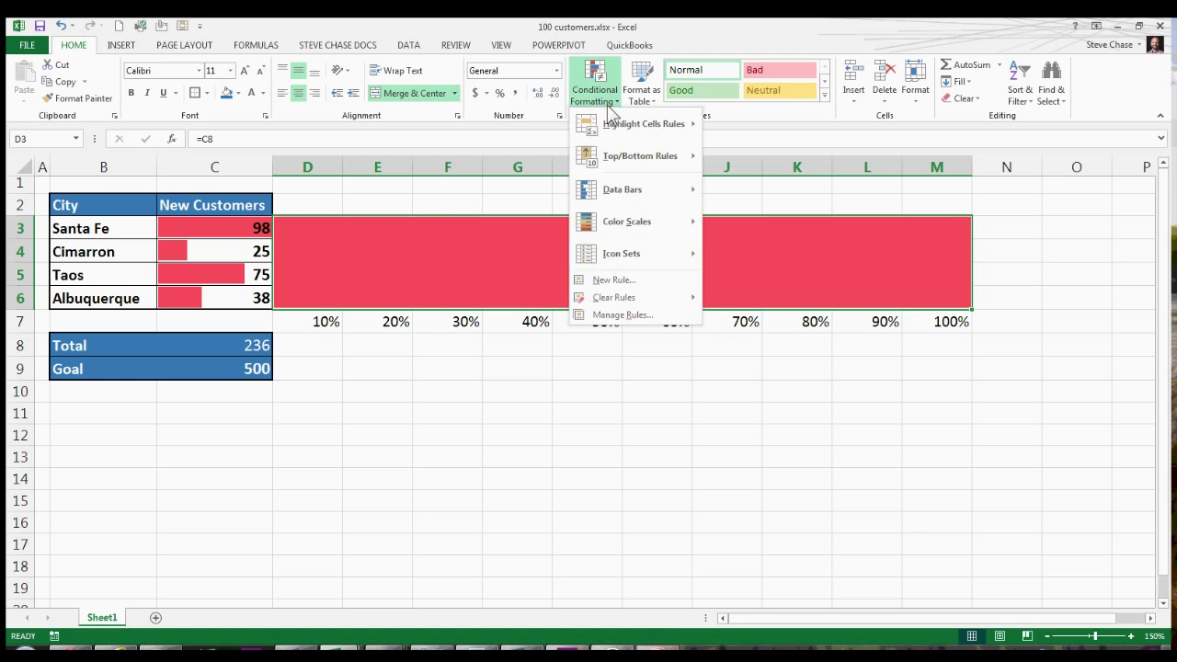
left_click(608, 314)
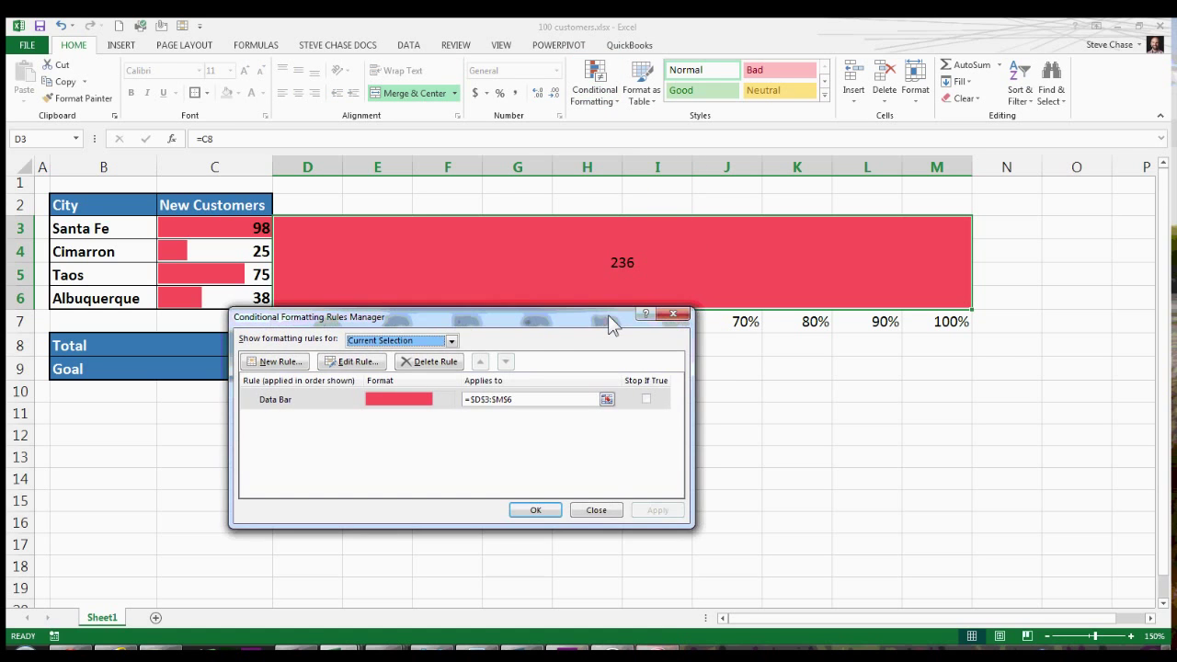
left_click_drag(526, 328, 597, 355)
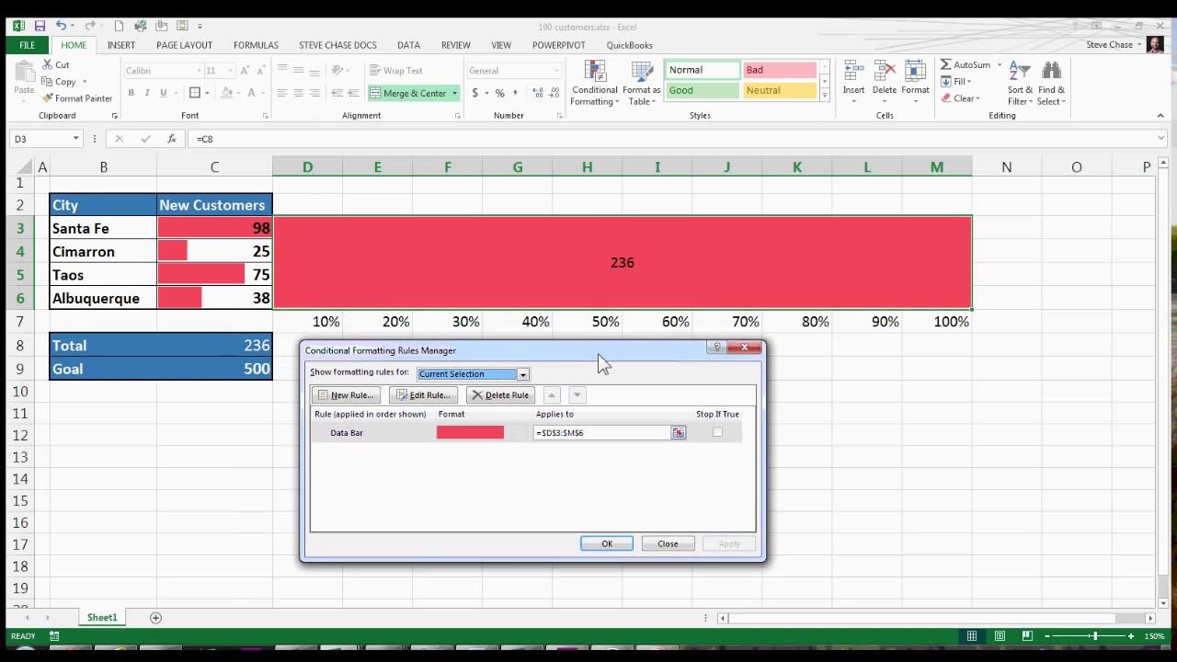
left_click(422, 397)
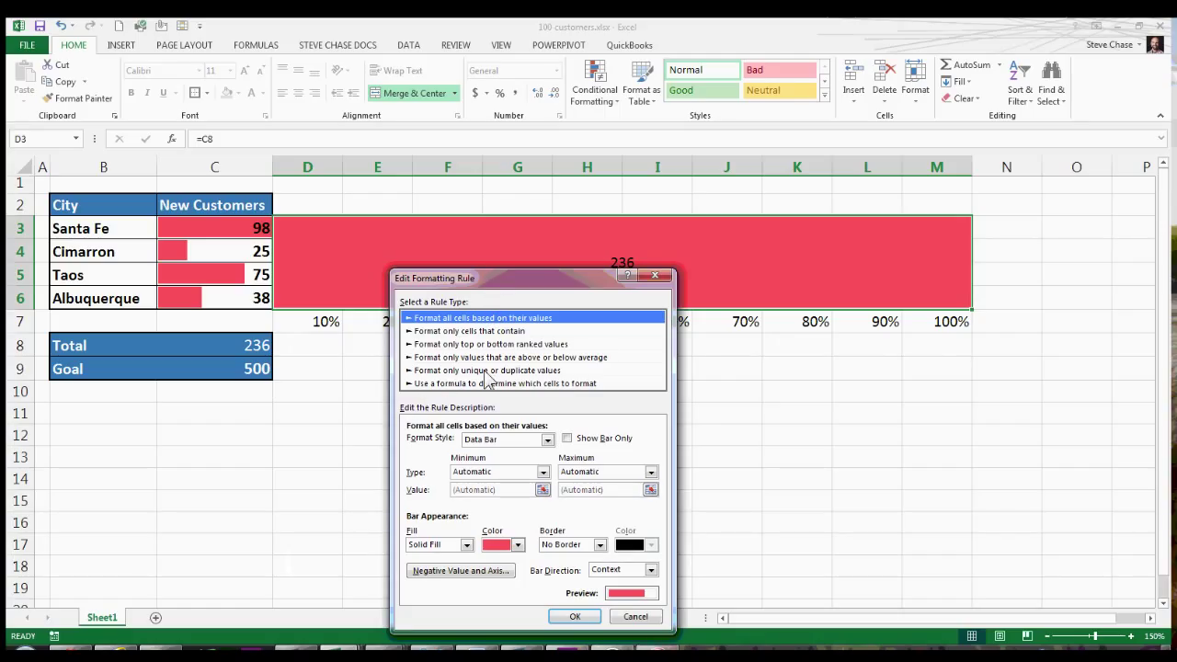
left_click(544, 472)
left_click(506, 498)
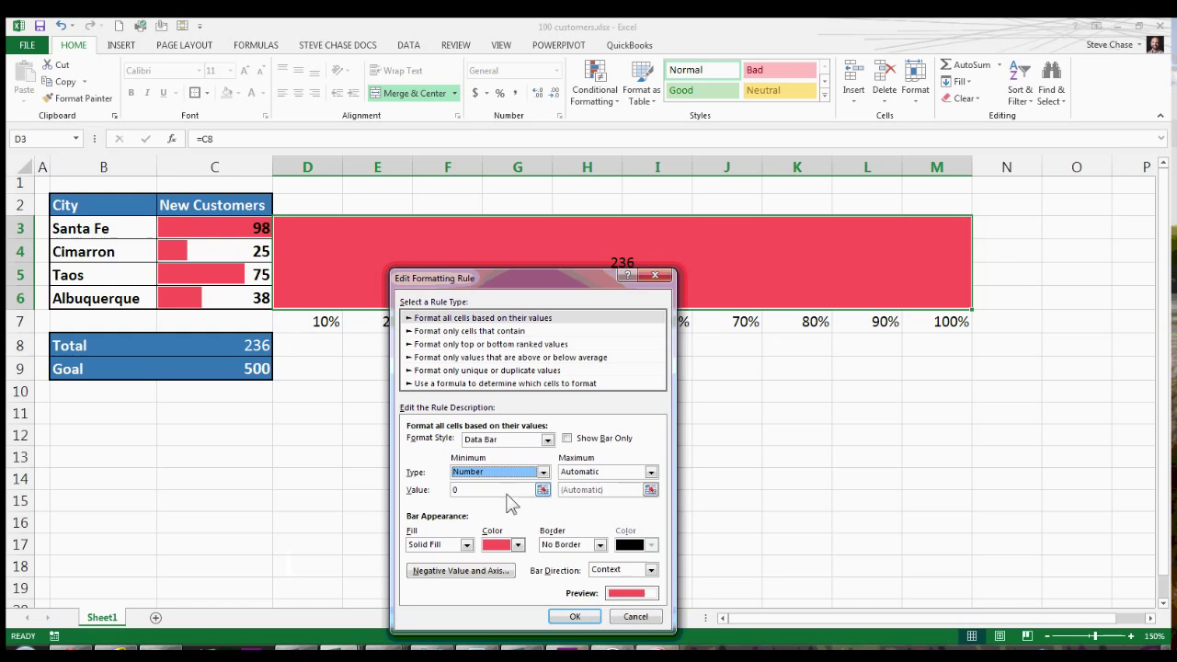
left_click(650, 472)
left_click(579, 494)
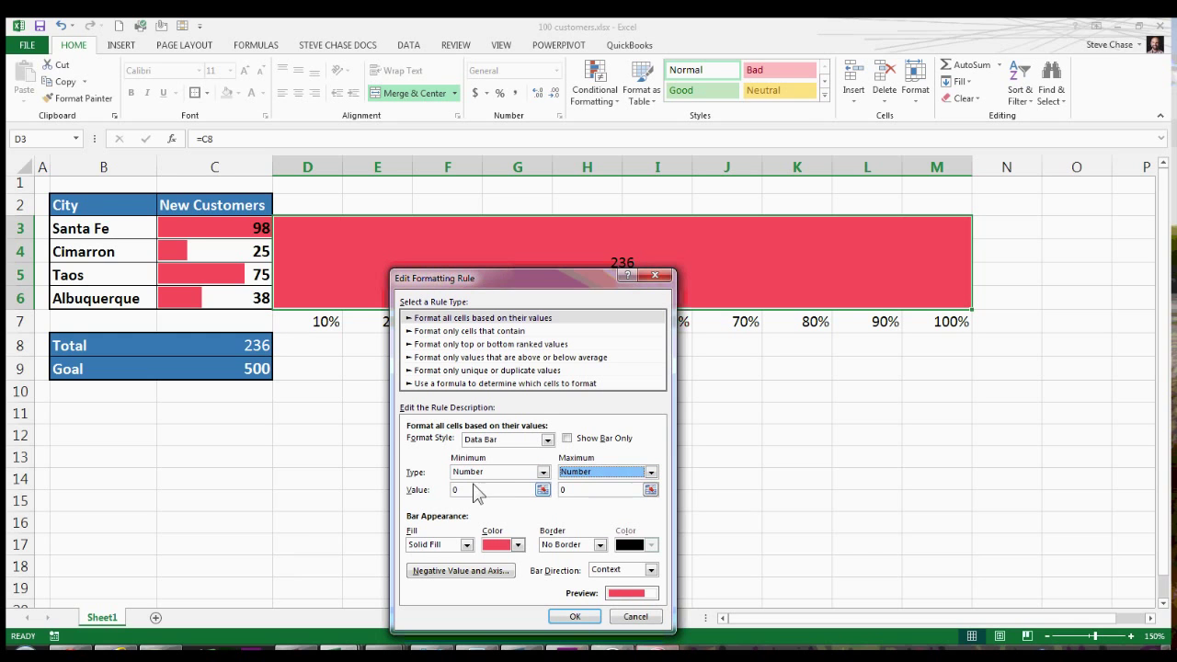
left_click(455, 491)
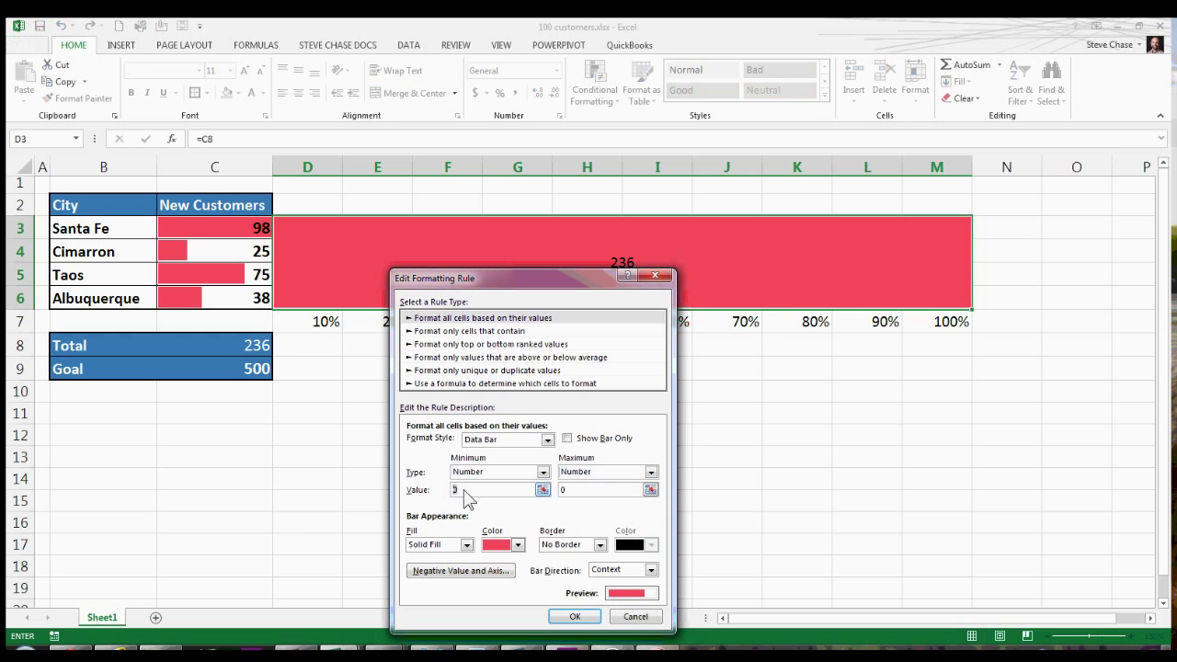
left_click(558, 490)
type("500")
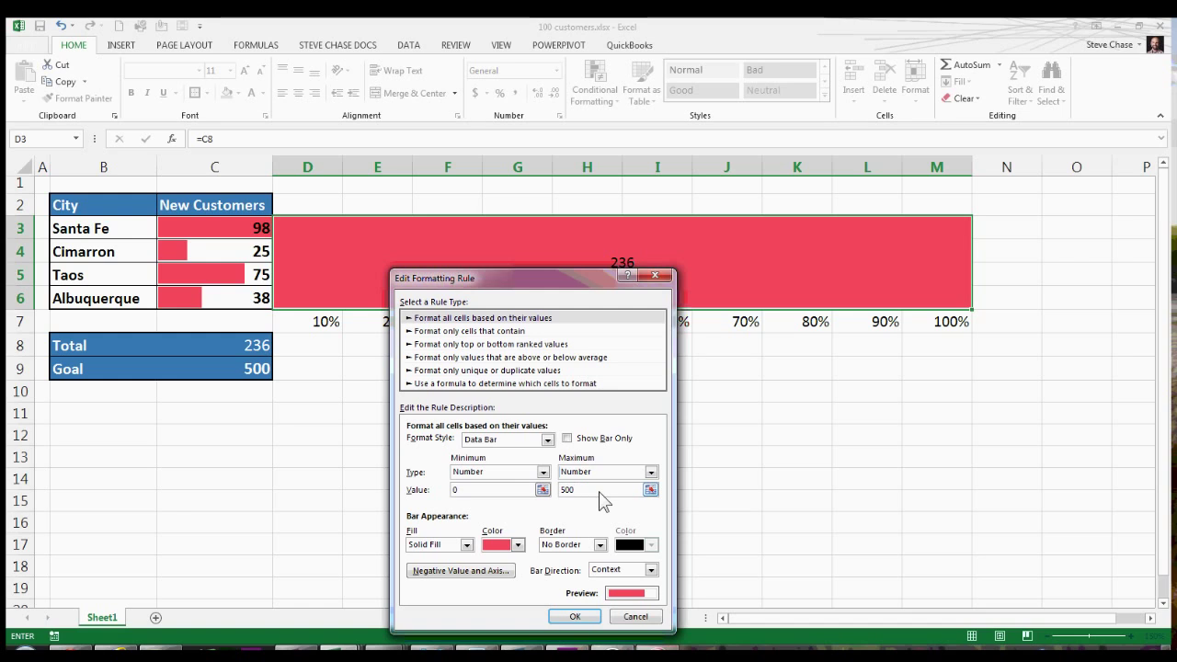
key("BackSpace")
key("BackSpace")
key("BackSpace")
- Set the data bar's maximum value to =$C$9, show the bar only, and apply the rule
left_click(238, 377)
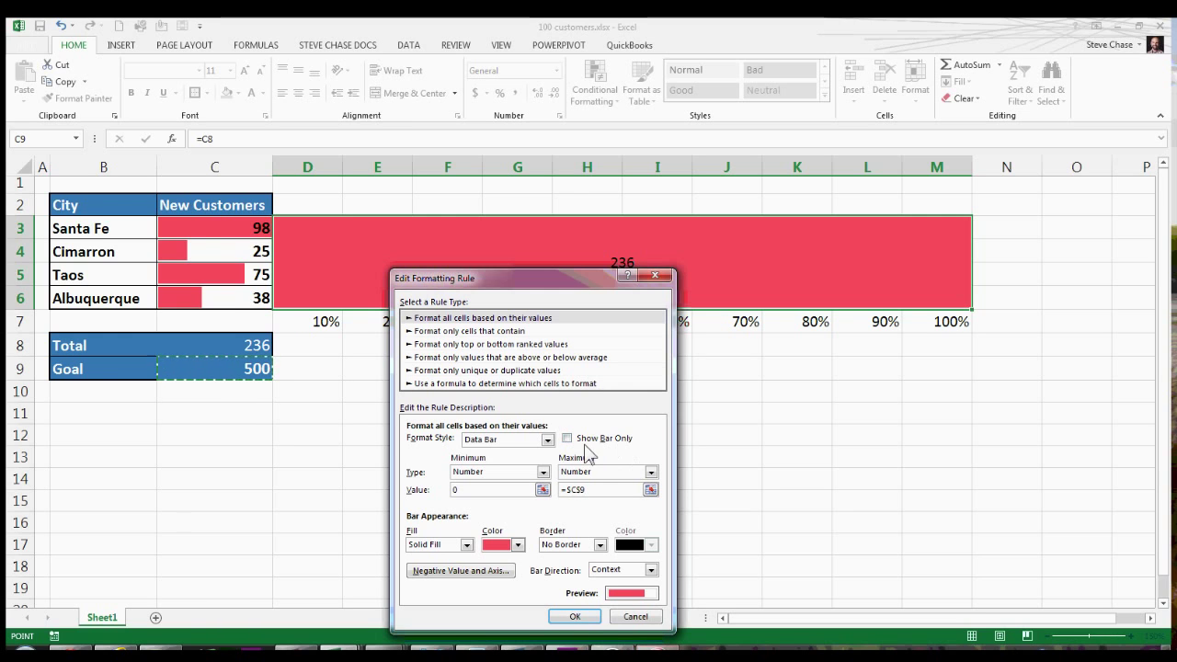
left_click_drag(627, 261, 623, 278)
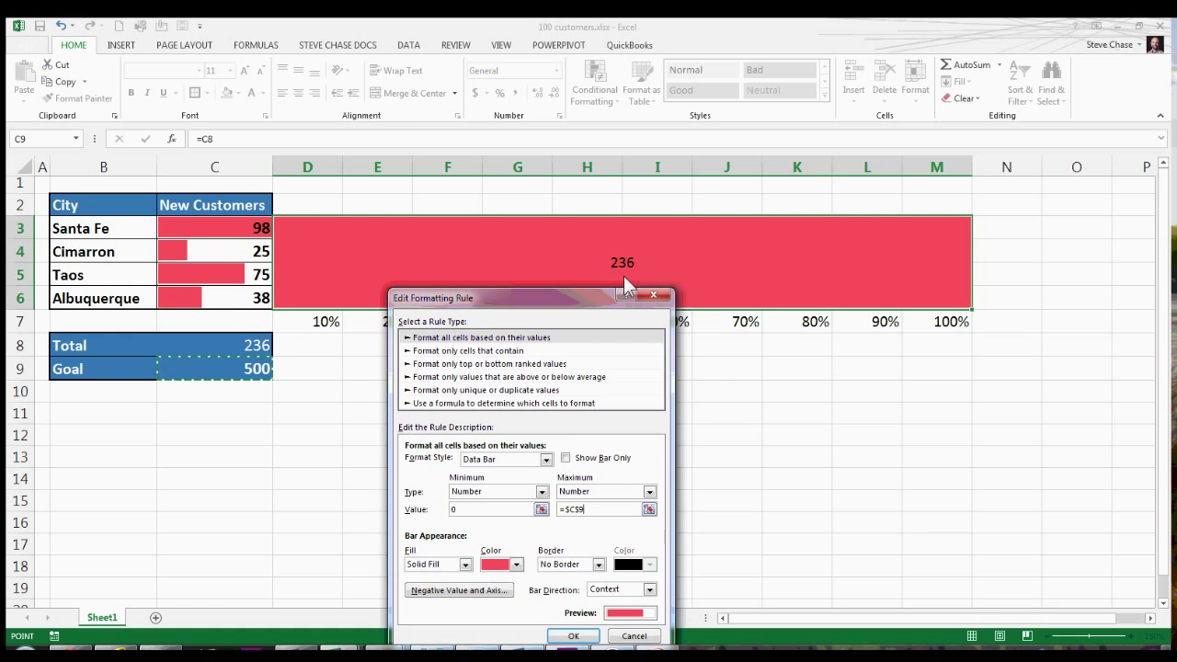
left_click(566, 458)
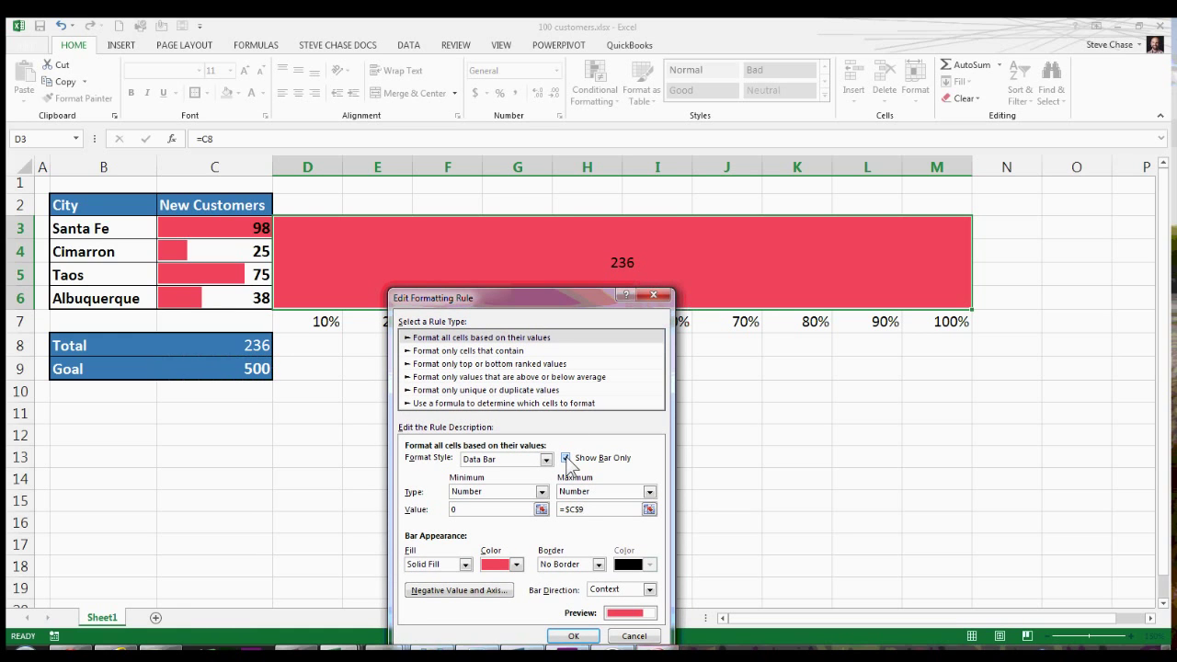
left_click(586, 637)
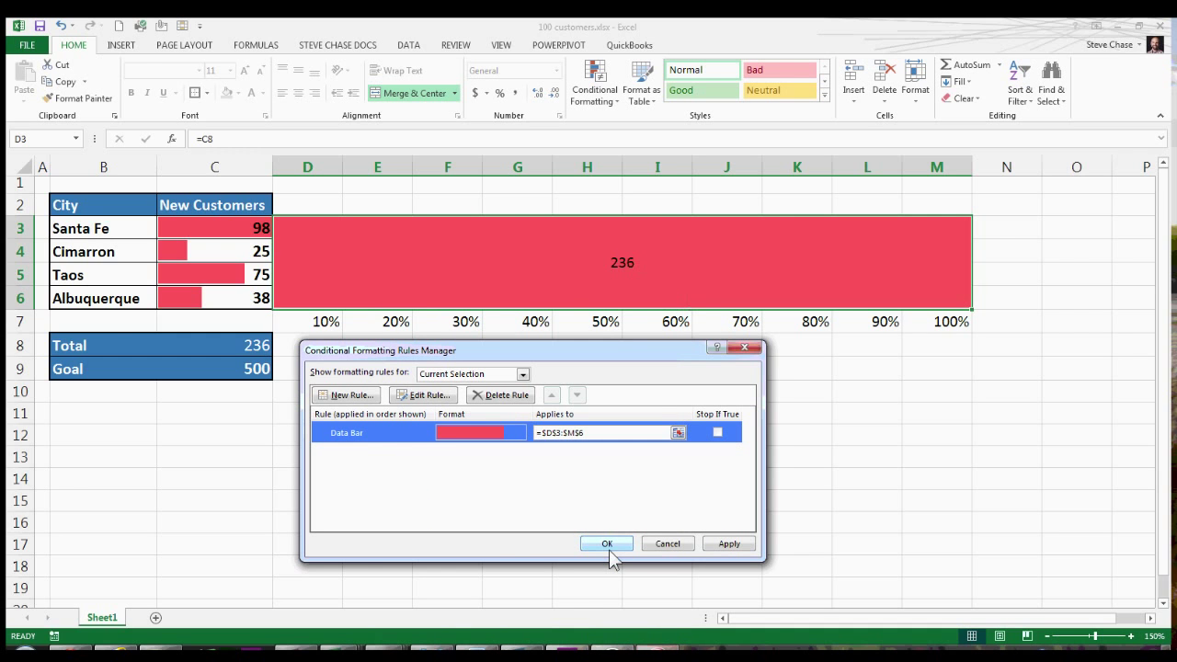
left_click(609, 550)
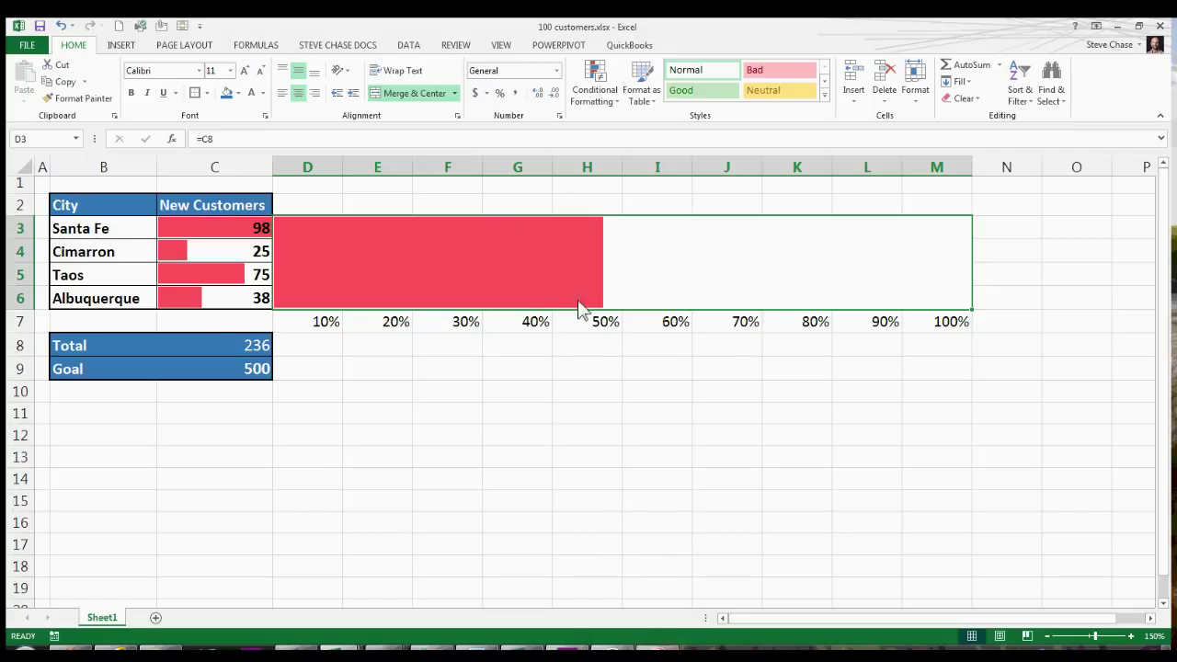
- Set Taos's new customer value to 161
left_click(234, 282)
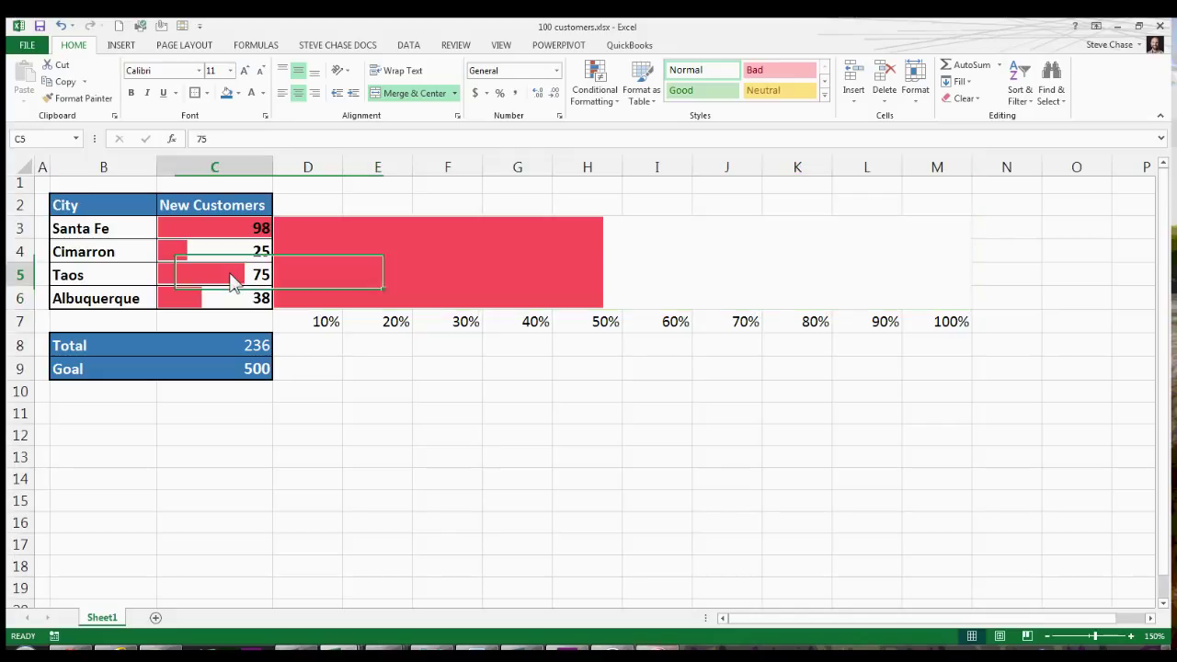
type("161")
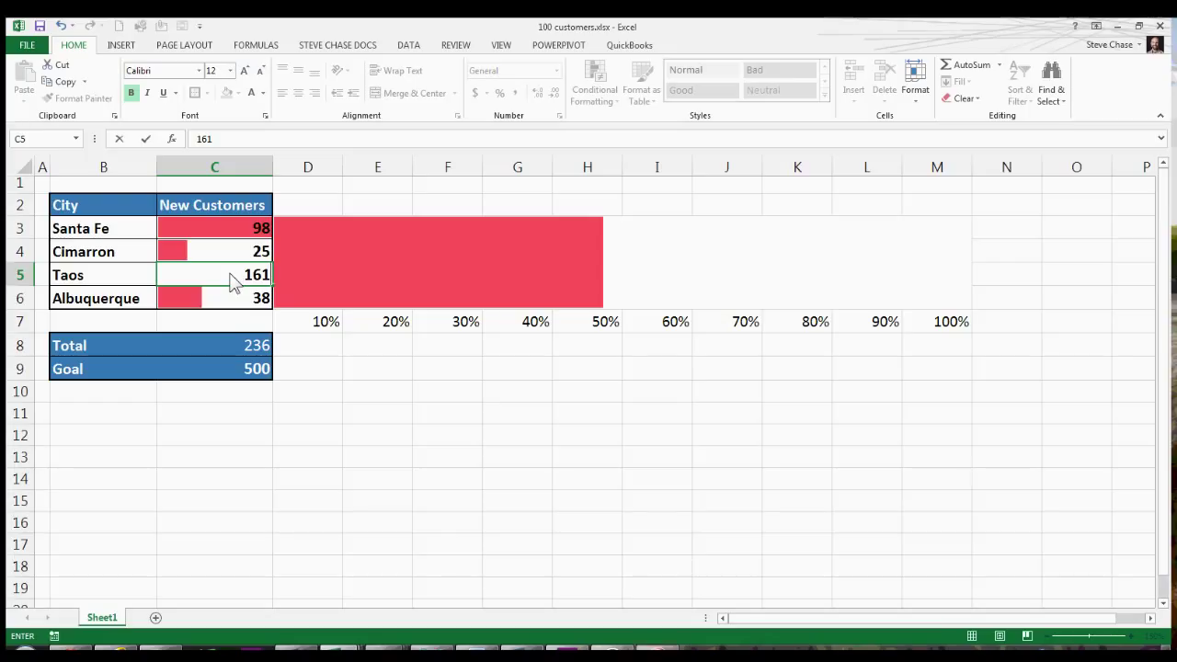
key("Return")
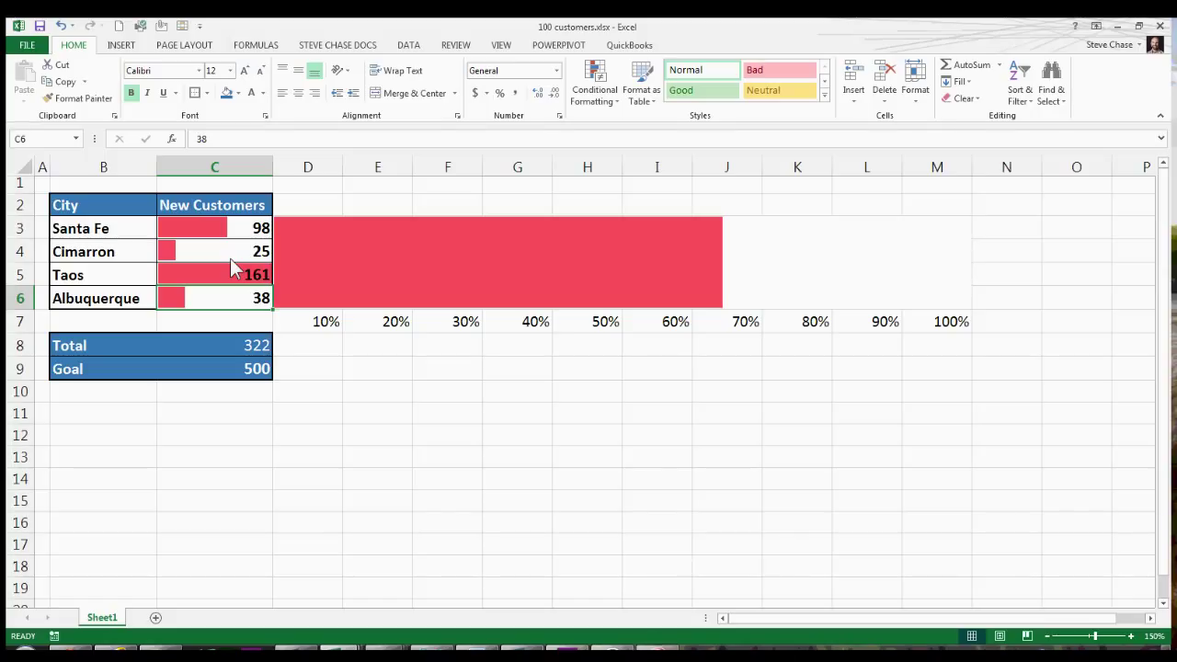
- Enter the formula =C8/C9 in cell E9 and format it as a percentage
left_click(394, 379)
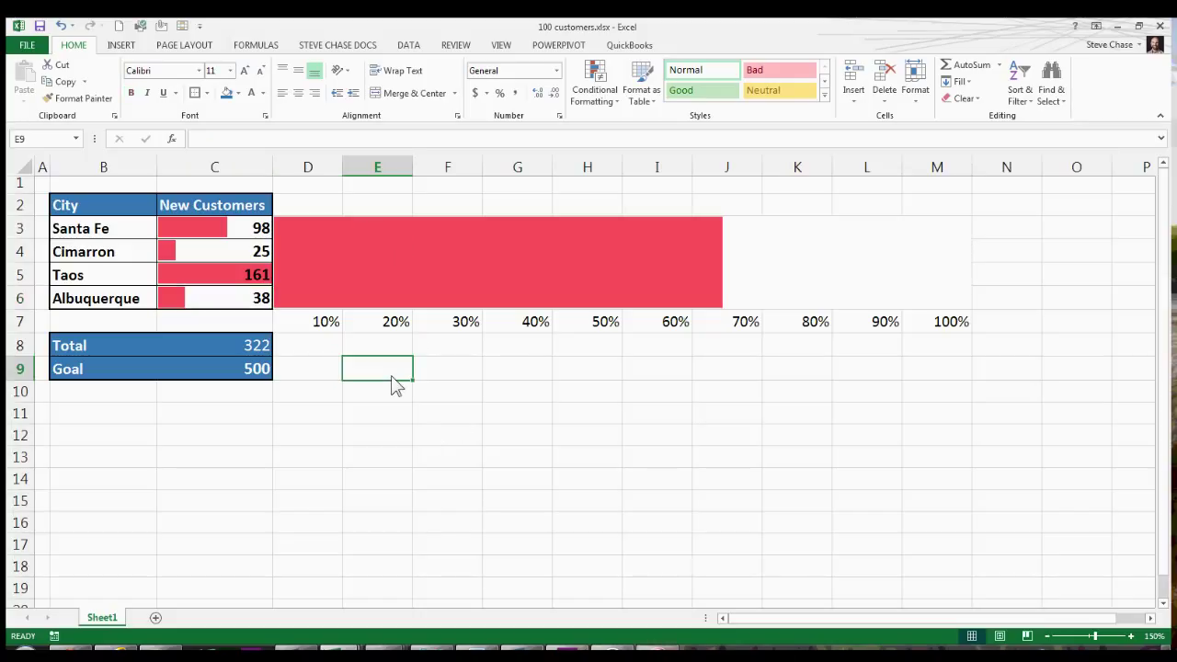
type("=")
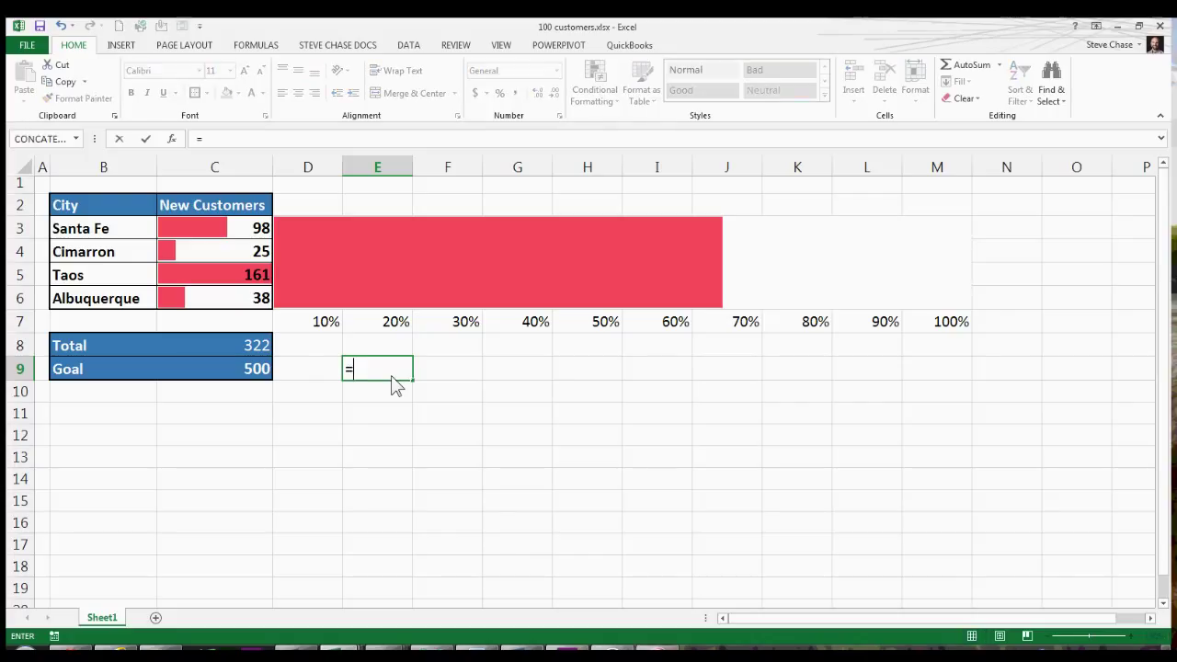
left_click(256, 348)
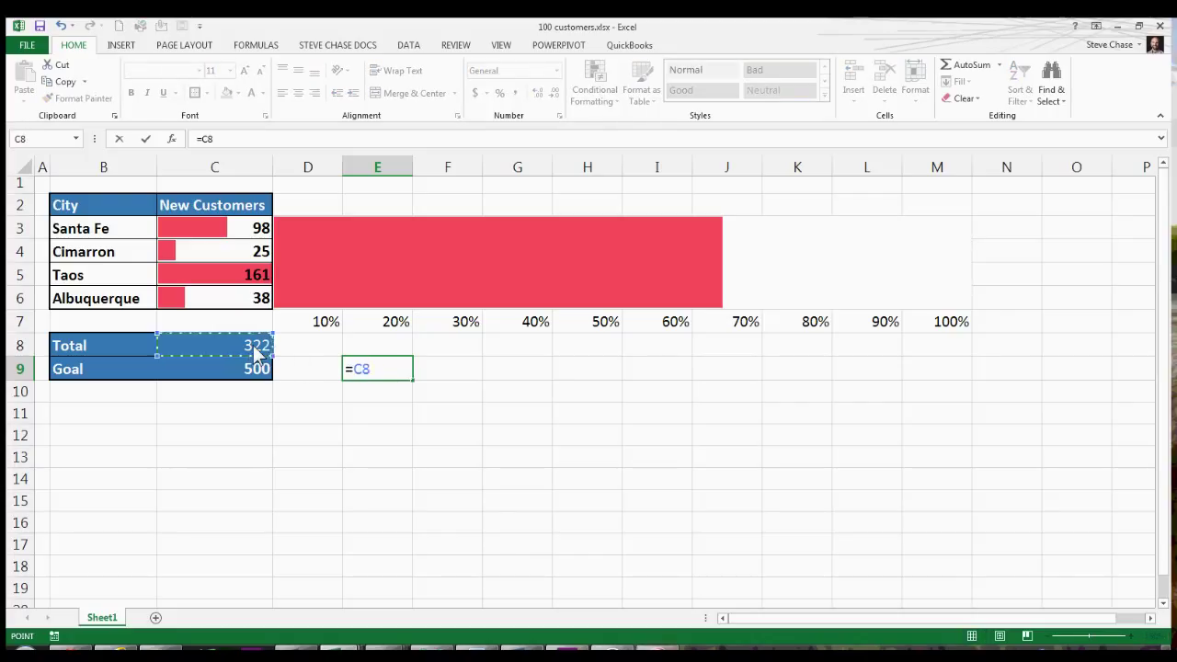
type("/")
left_click(239, 374)
key("Return")
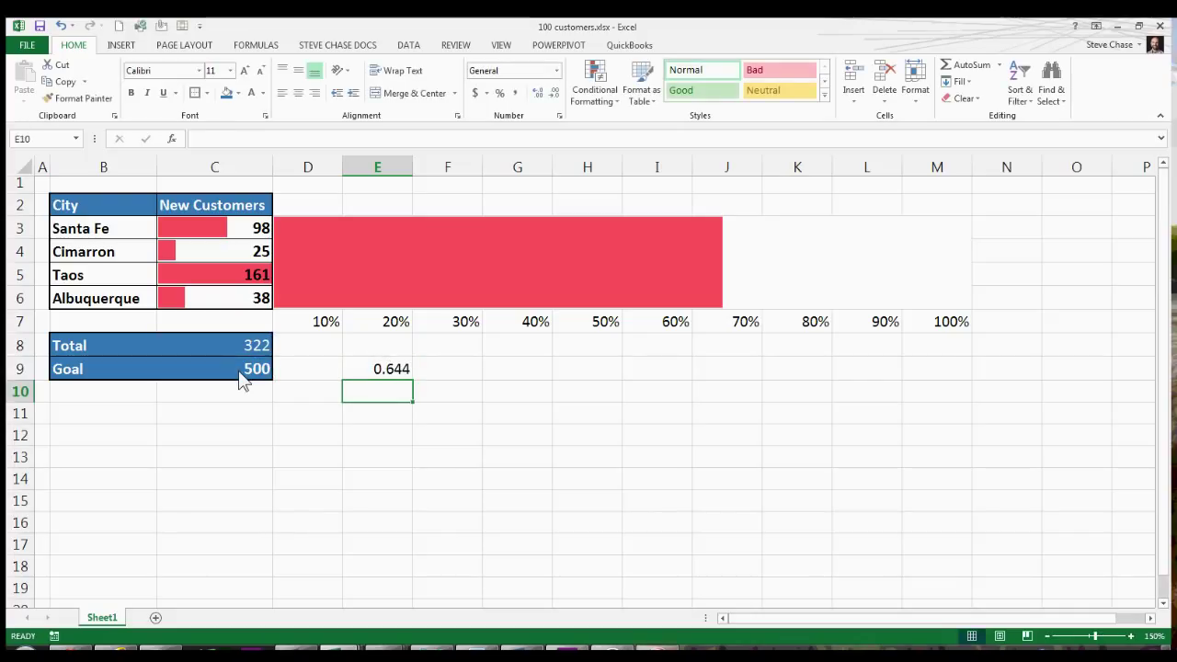
left_click(388, 377)
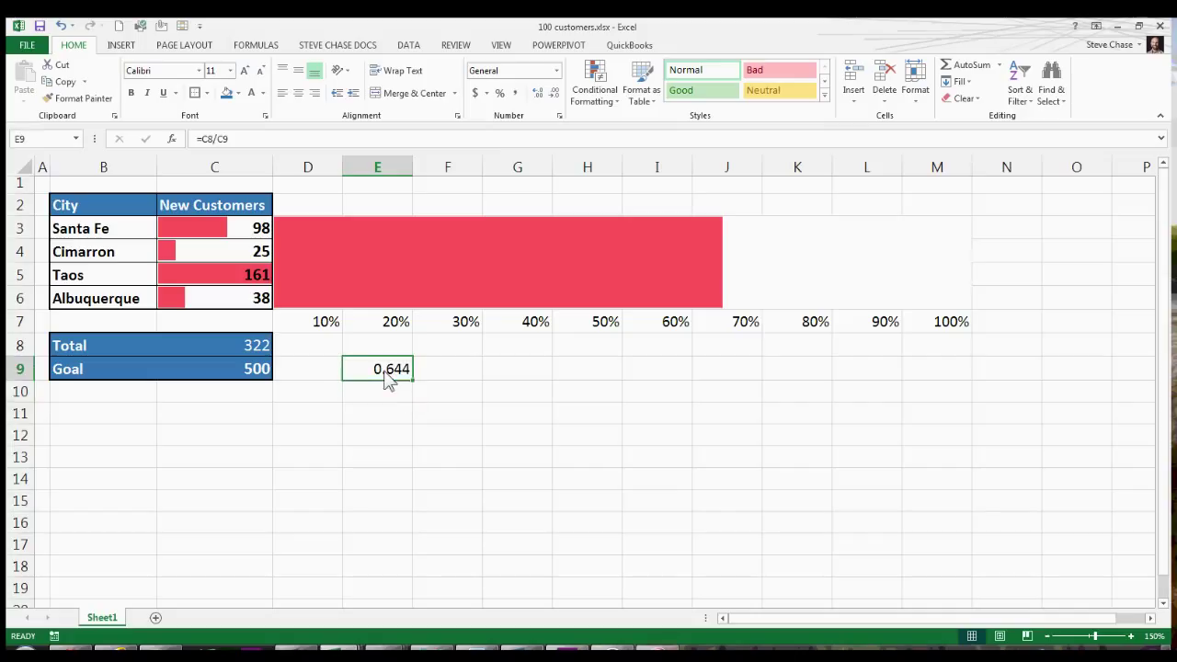
left_click(500, 93)
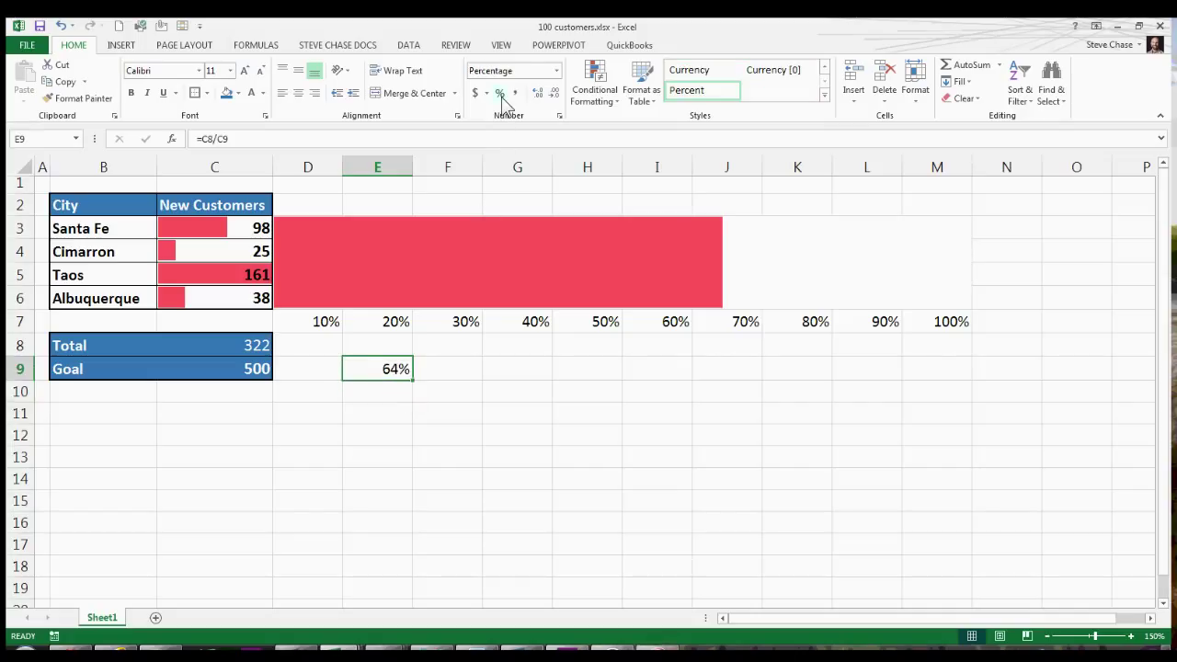
- Give E9 the custom number format "We are" 0% "complete for our goal!"
right_click(393, 369)
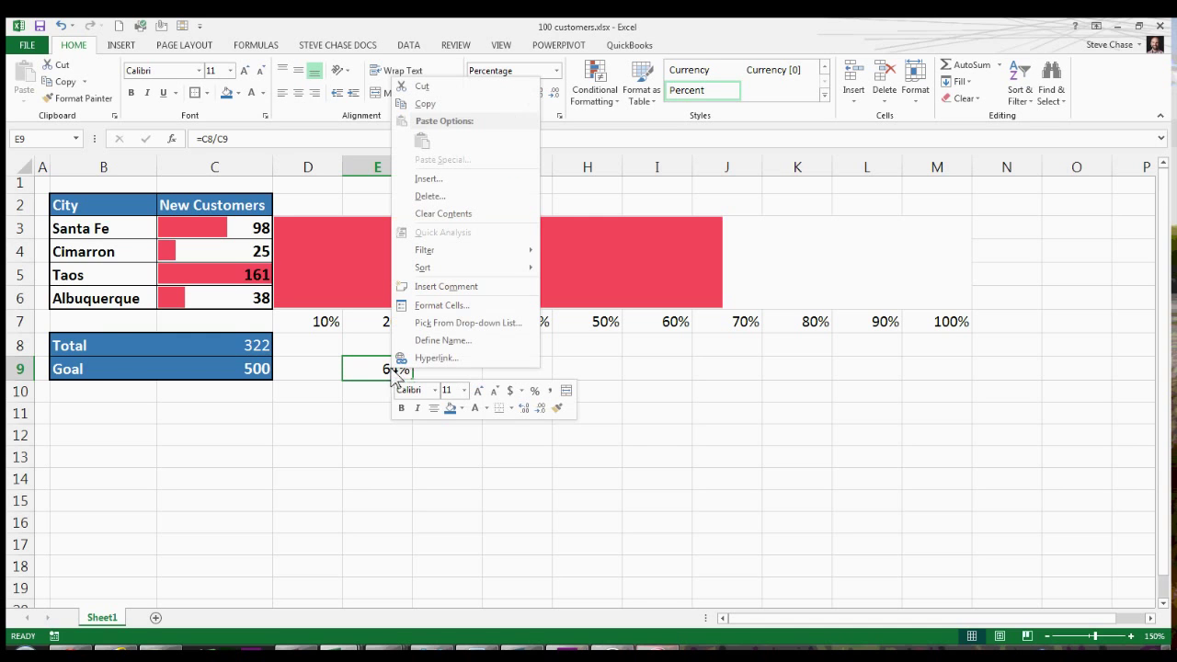
left_click(458, 303)
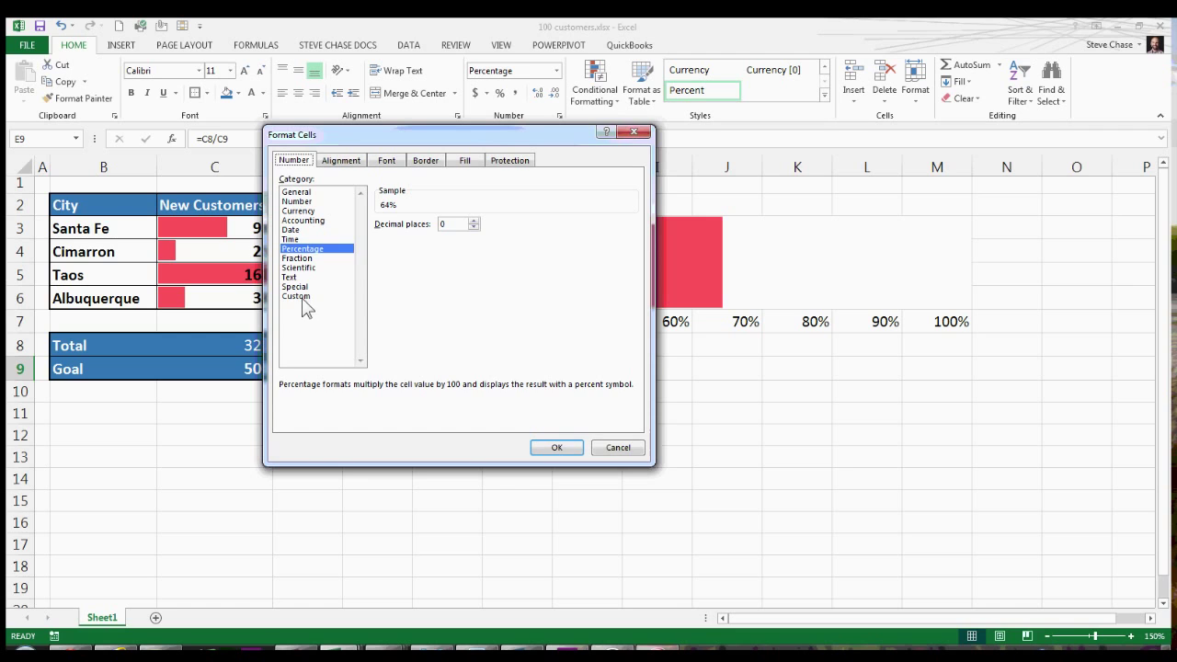
left_click(303, 296)
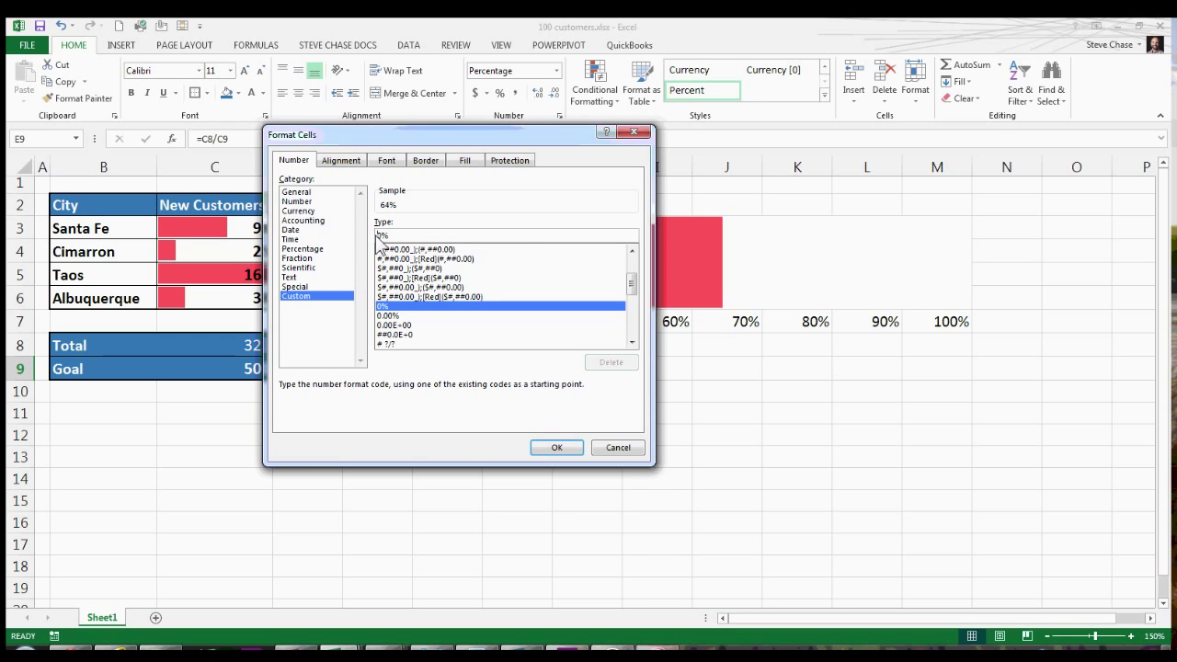
left_click(377, 236)
type("\"We")
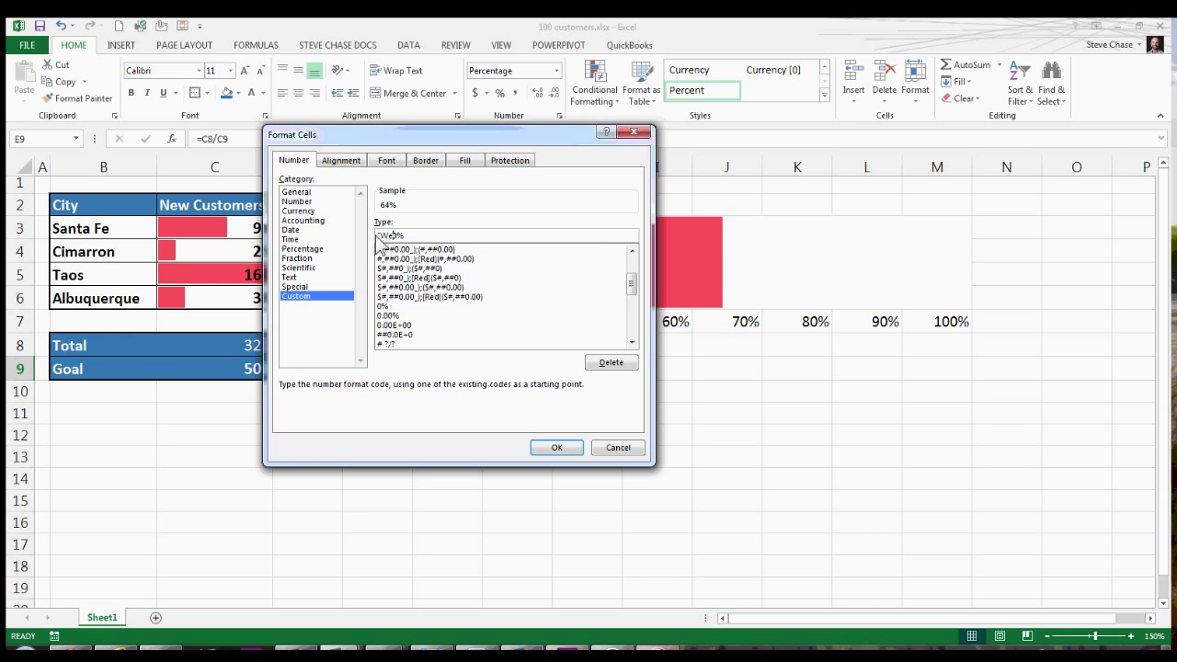
type(" are\"")
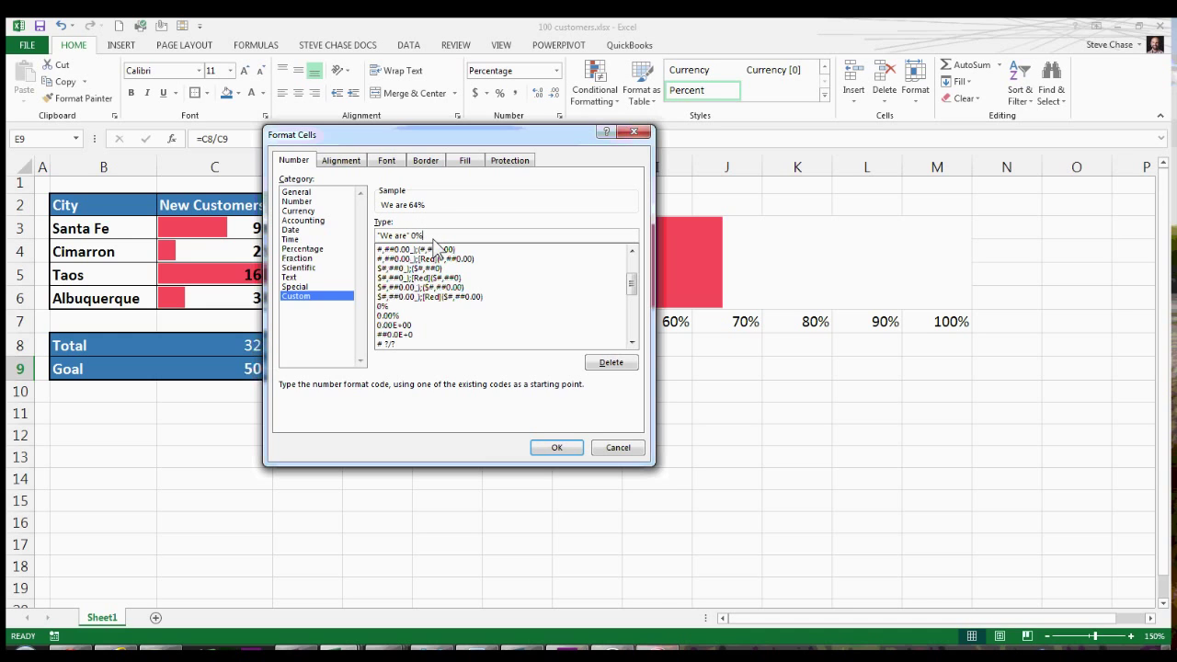
type("\"")
type("complete for our goal\"")
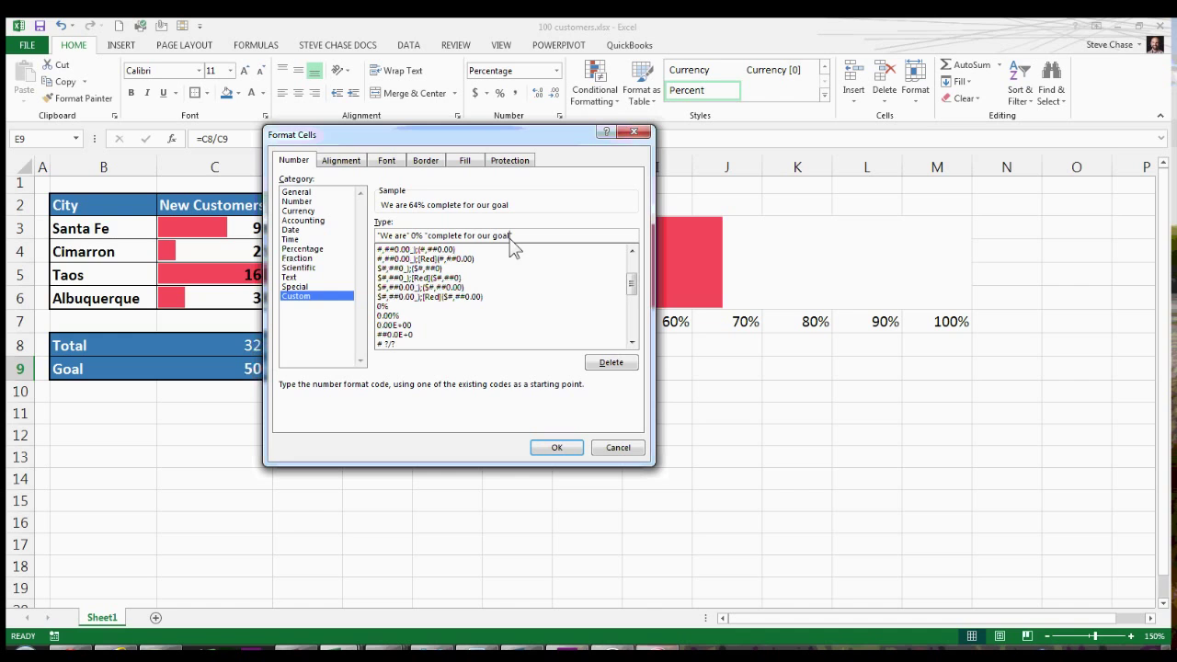
left_click(557, 448)
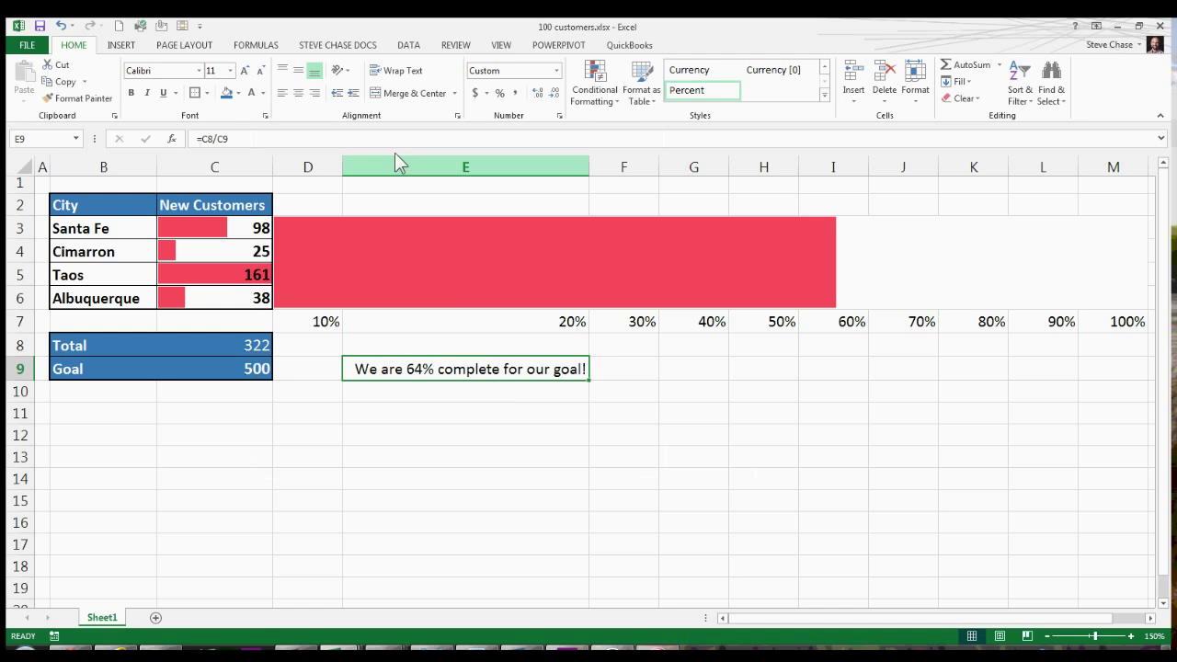
- Move the goal message from E9 to B11, merged and centered across B11:C11, with column C widened to fit it
left_click_drag(467, 380, 221, 415)
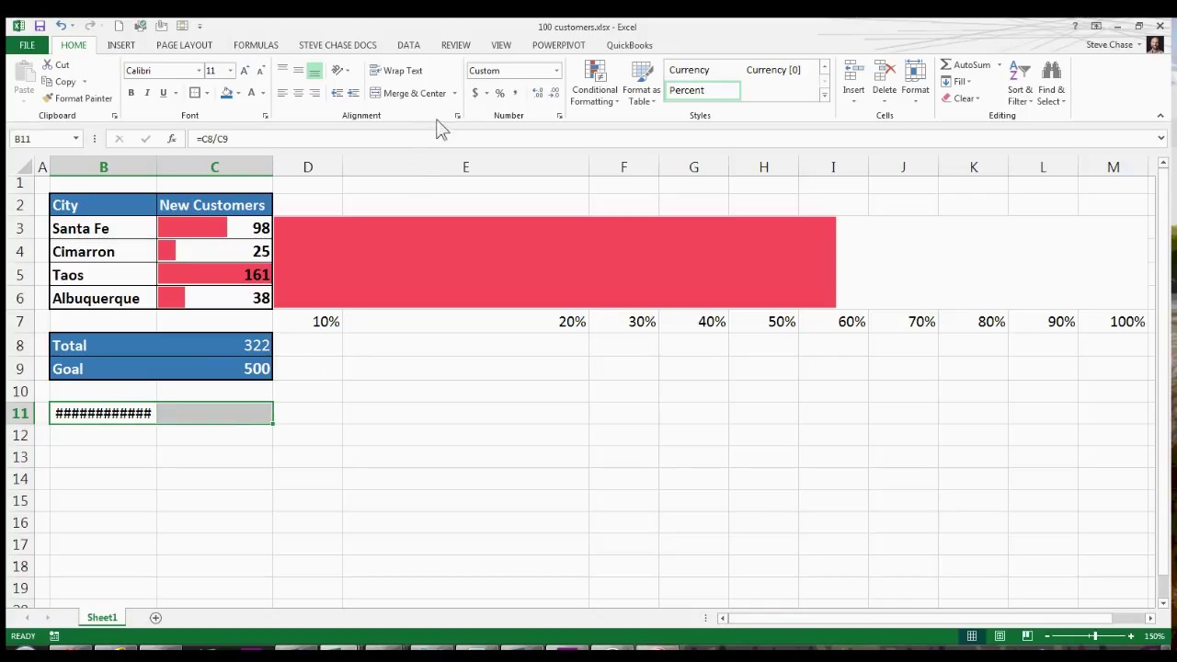
left_click(400, 95)
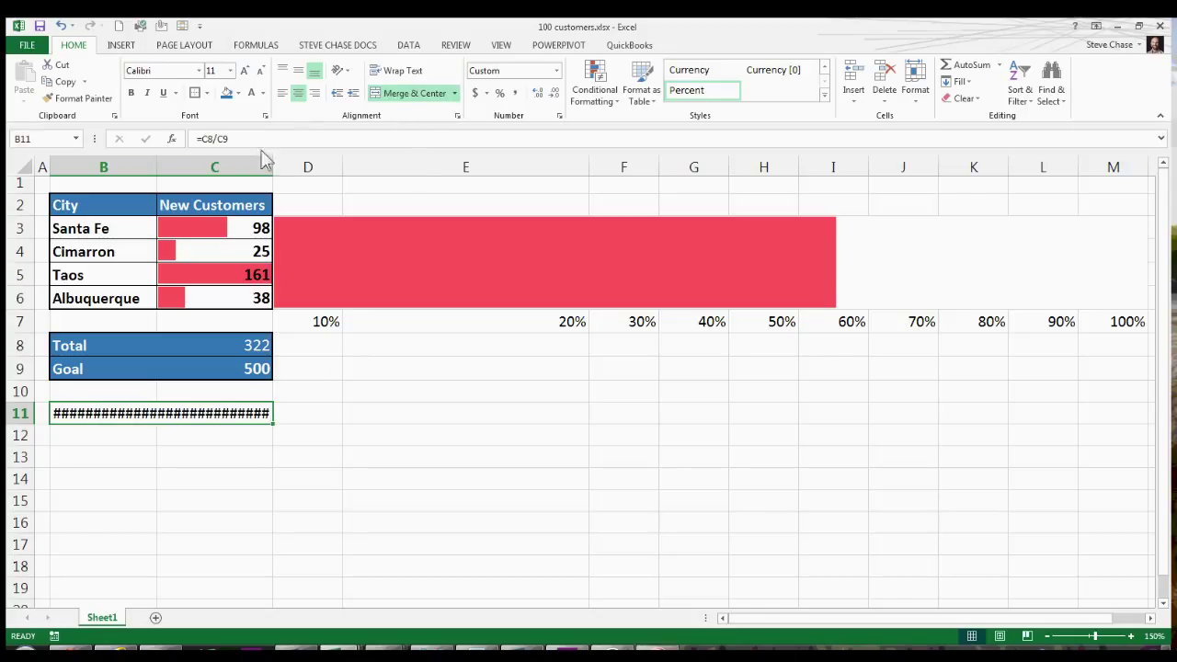
left_click_drag(273, 173, 334, 175)
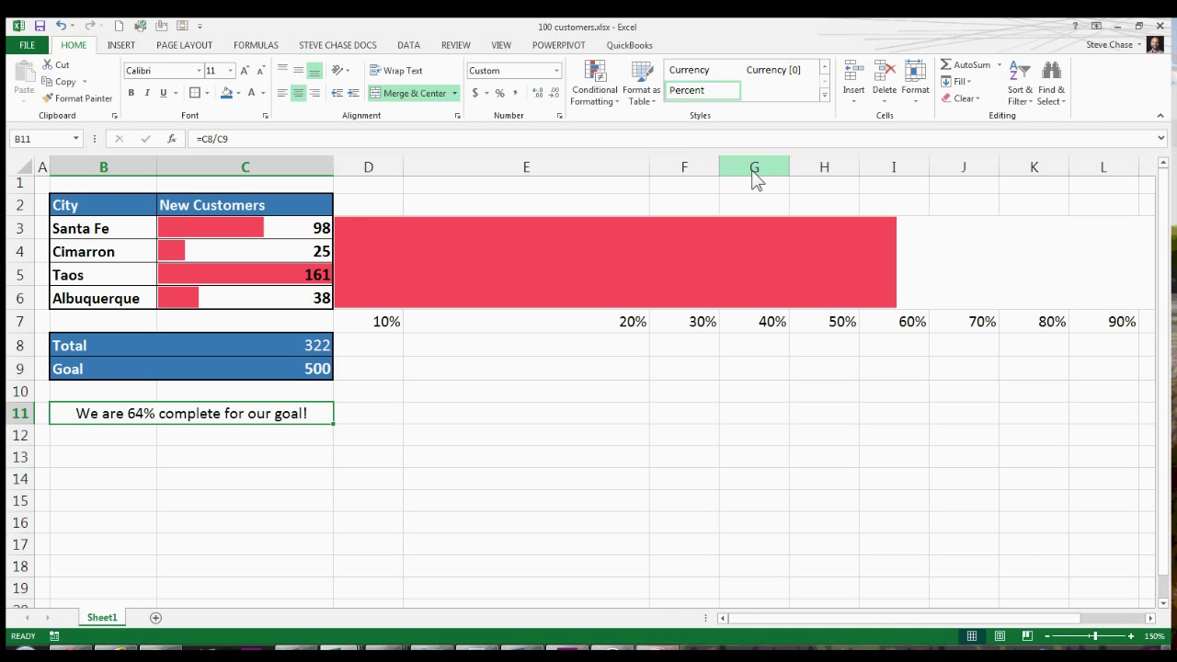
- Resize columns D through M to one equal, narrower width
left_click(375, 176)
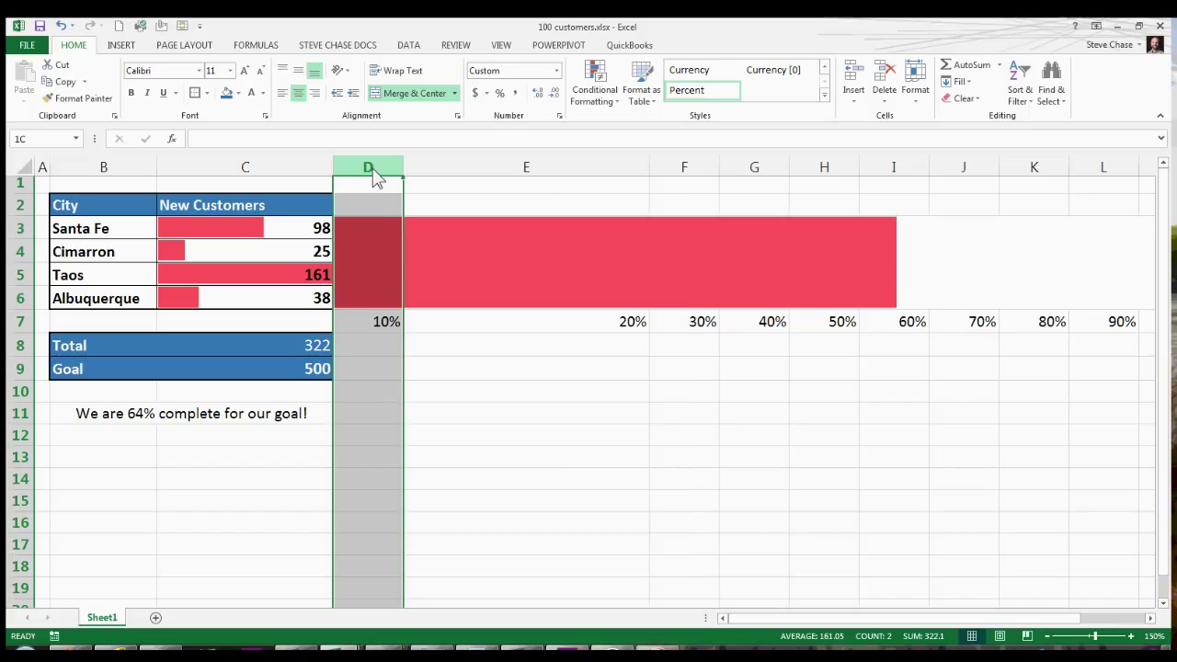
left_click_drag(376, 177, 887, 179)
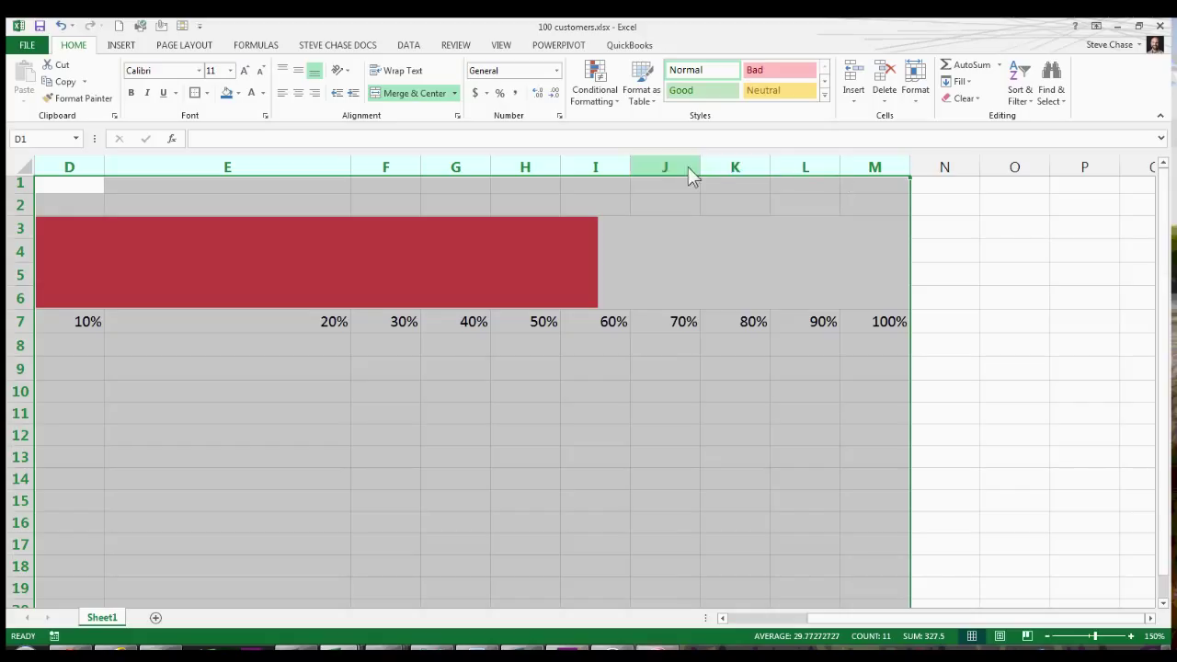
left_click_drag(700, 171, 683, 171)
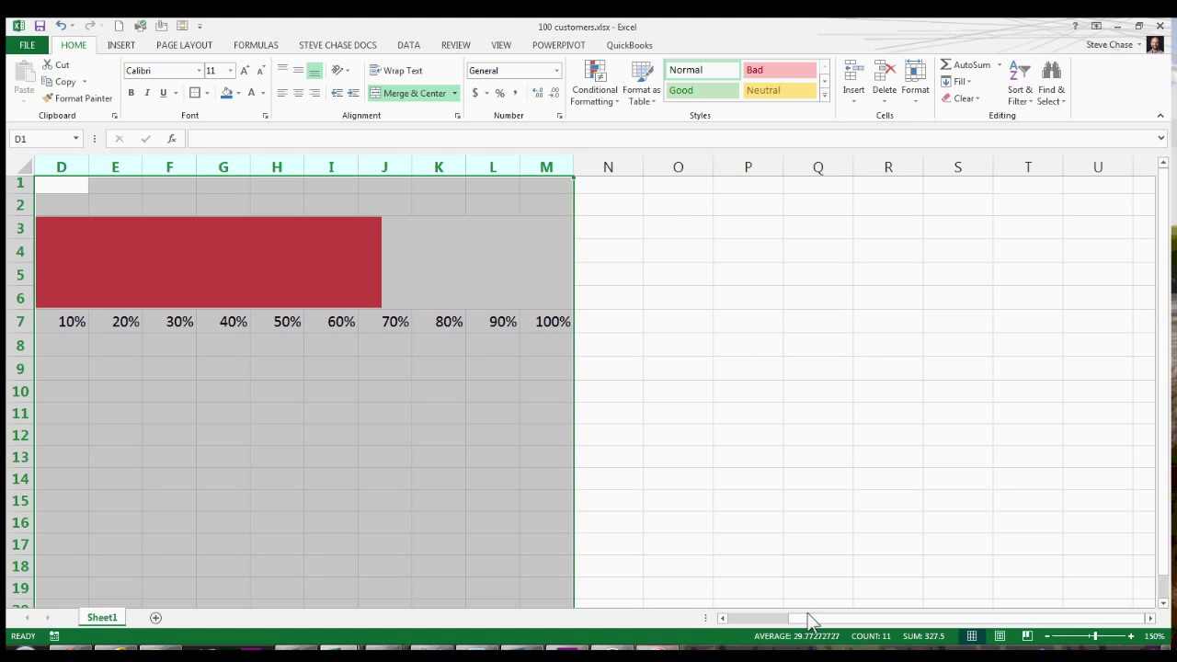
- Autofit columns D through M to their percentage labels and widen them equally to about 5.43
left_click_drag(809, 616, 751, 618)
left_click_drag(386, 167, 887, 171)
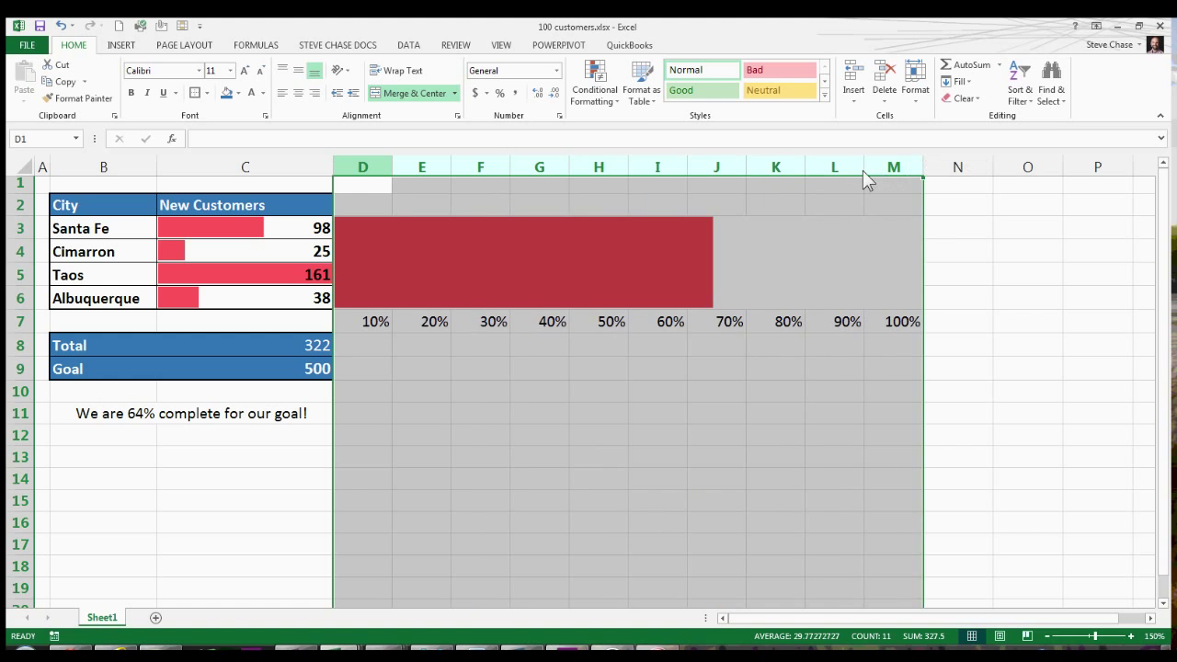
double_click(393, 165)
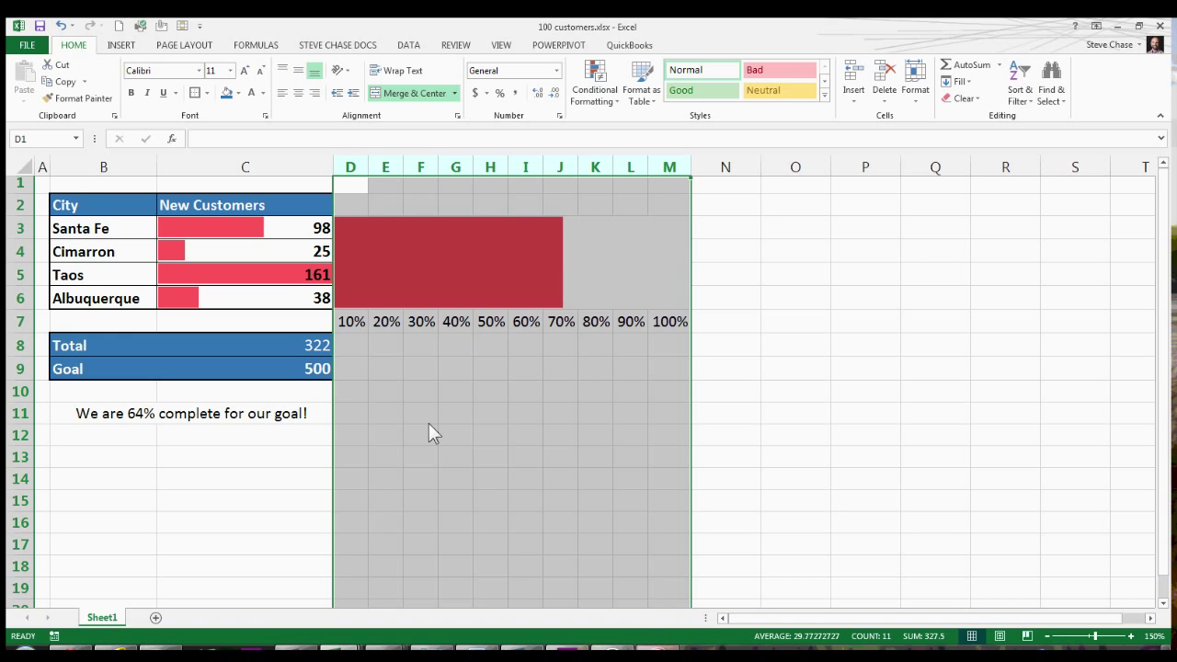
left_click_drag(369, 166, 380, 167)
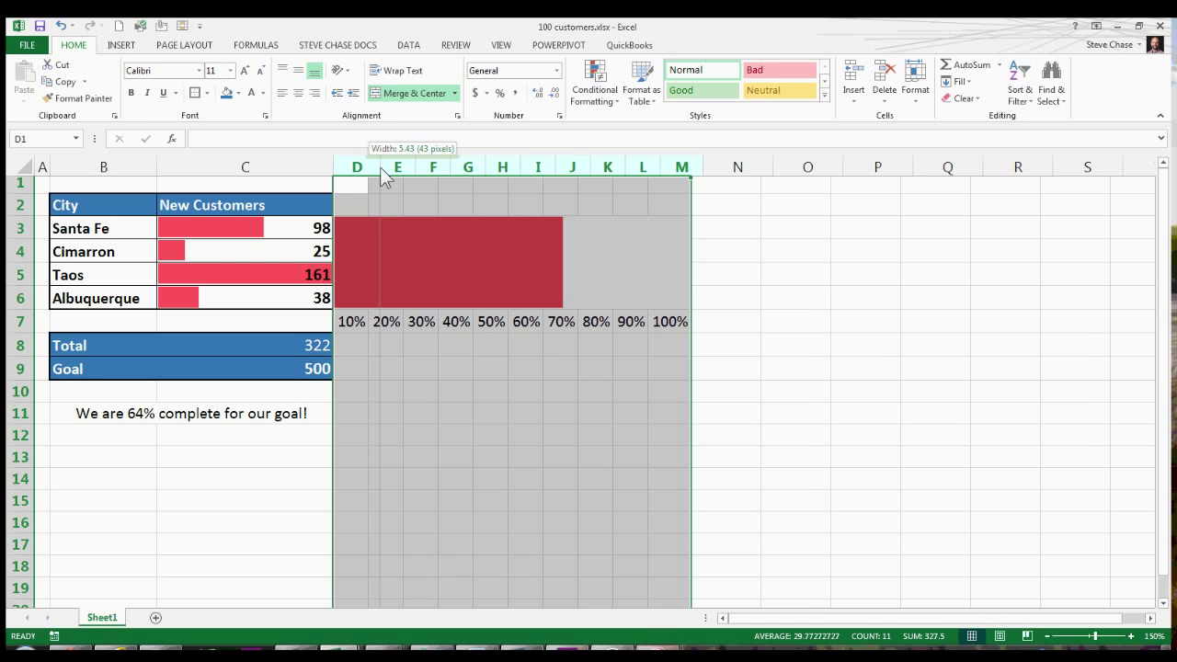
left_click_drag(380, 169, 383, 170)
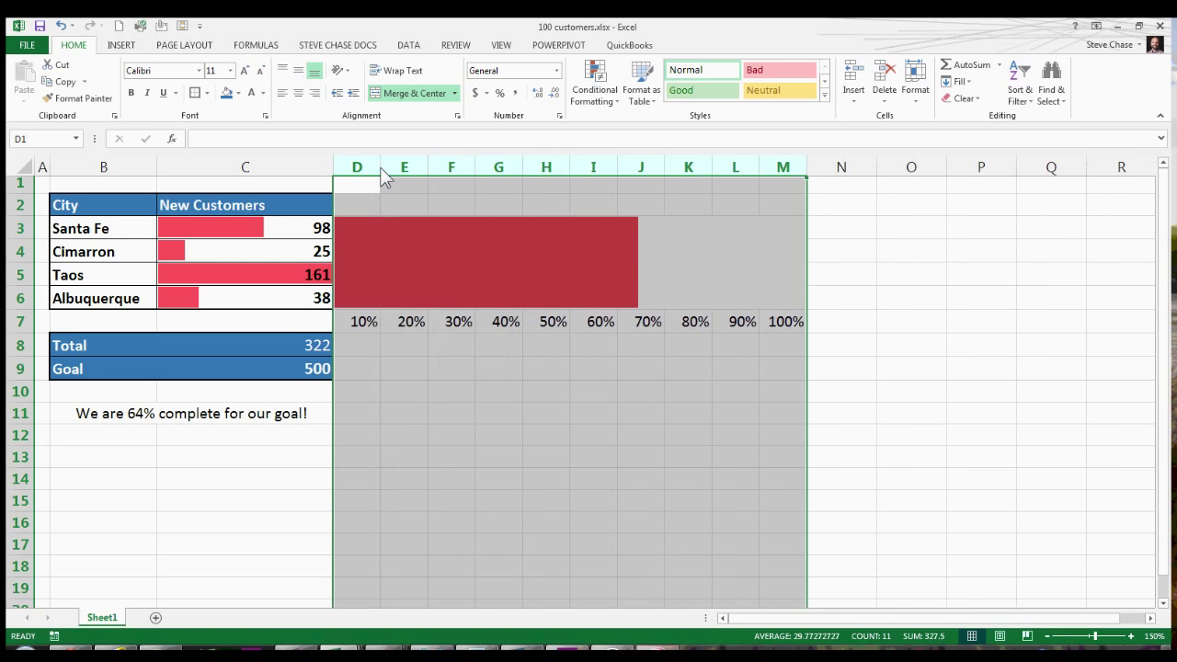
left_click(543, 480)
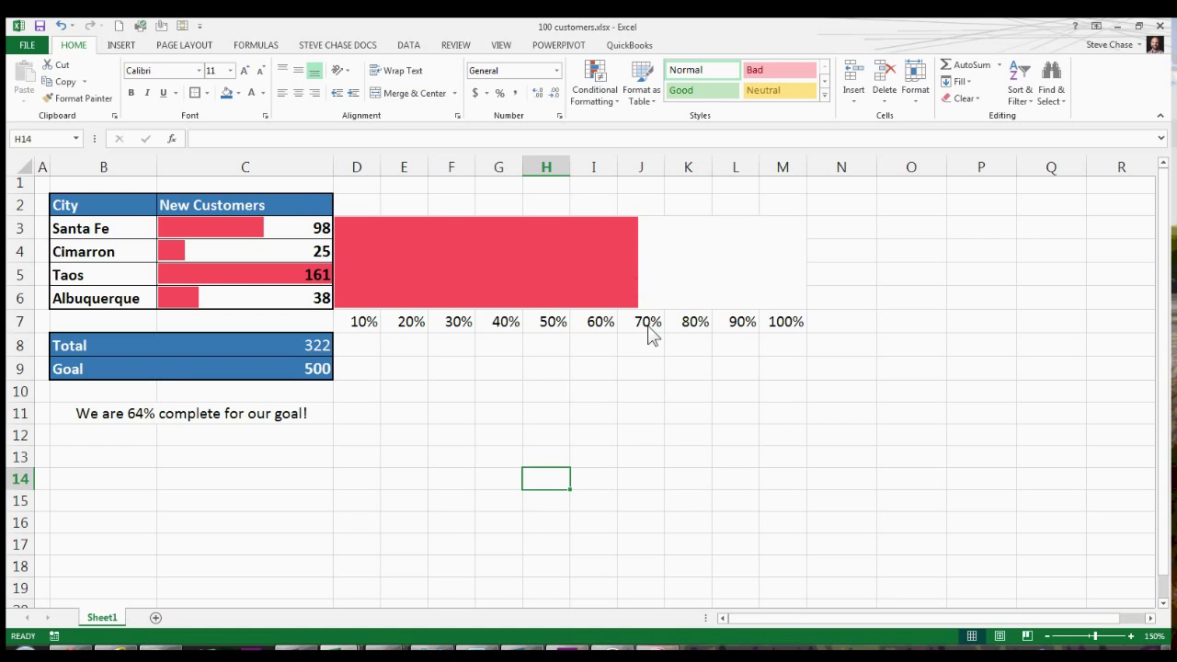
- Set the New Customers values to 85 for Cimarron and 152 for Albuquerque
left_click(225, 252)
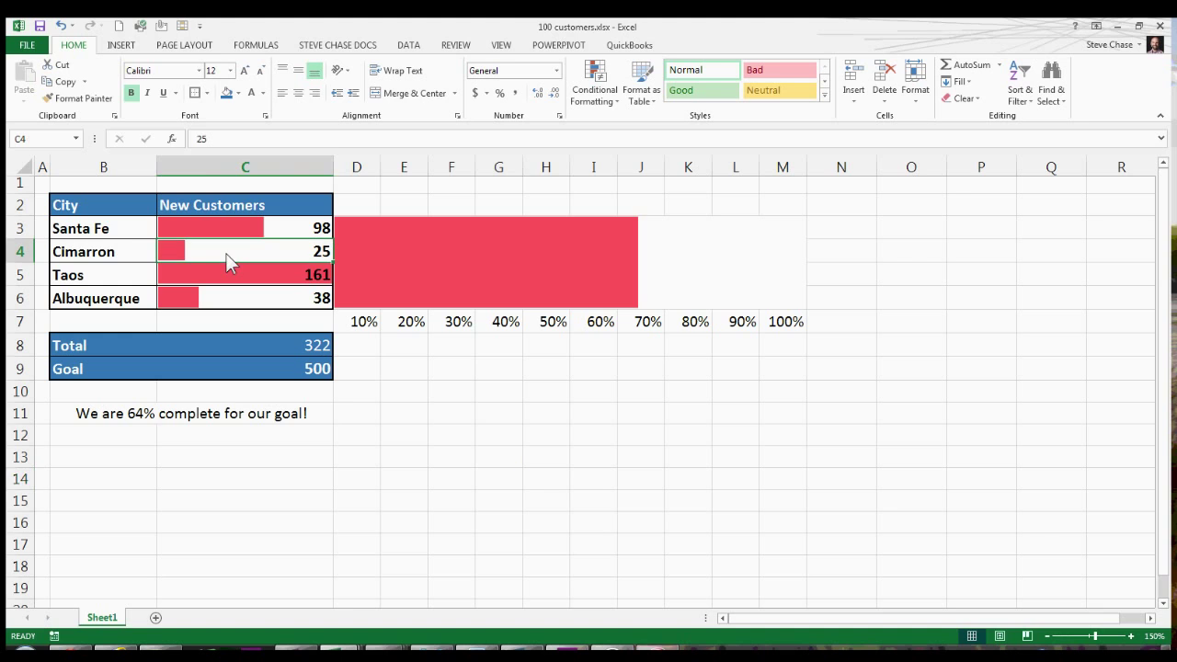
type("85")
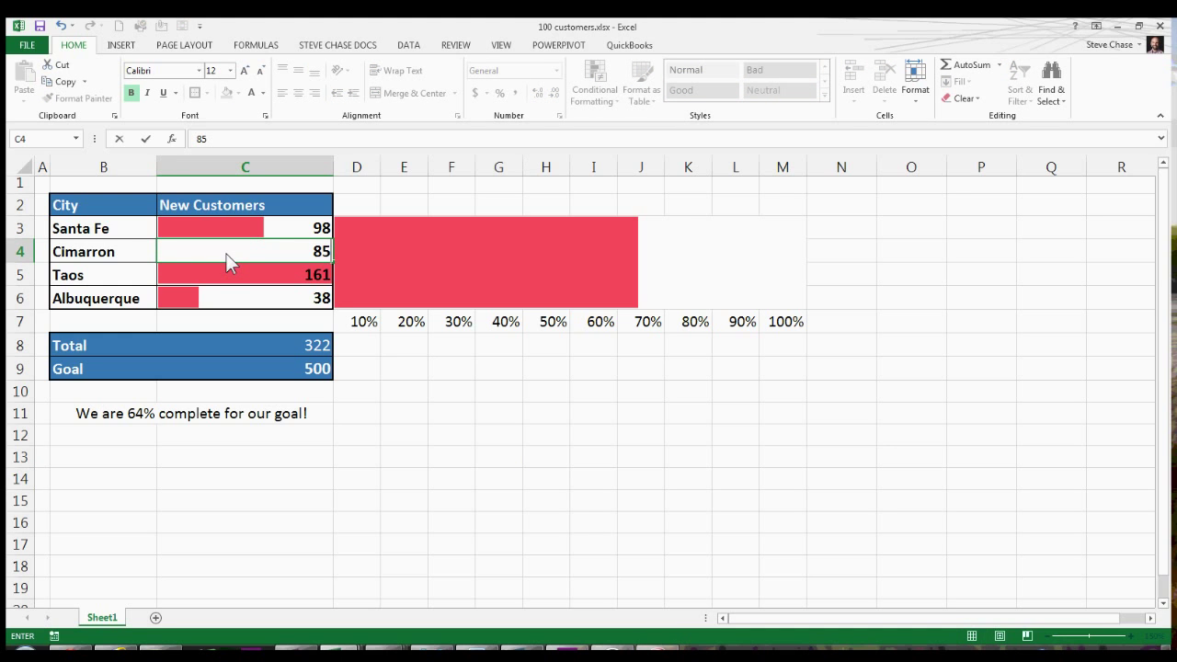
key("Return")
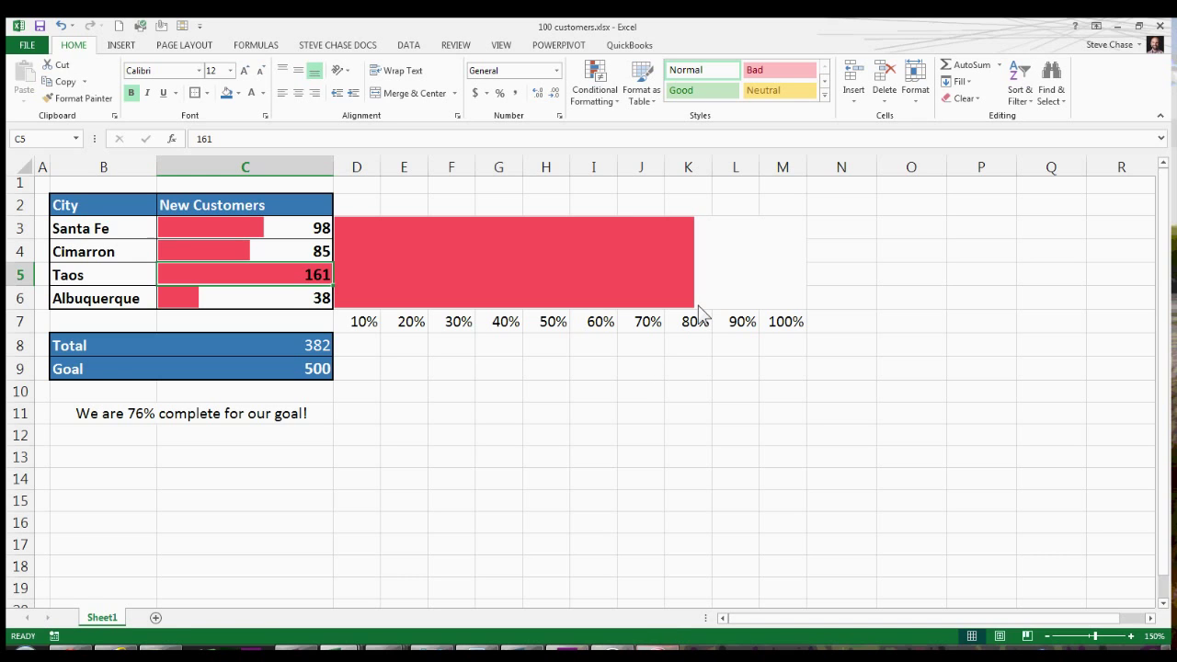
left_click(285, 307)
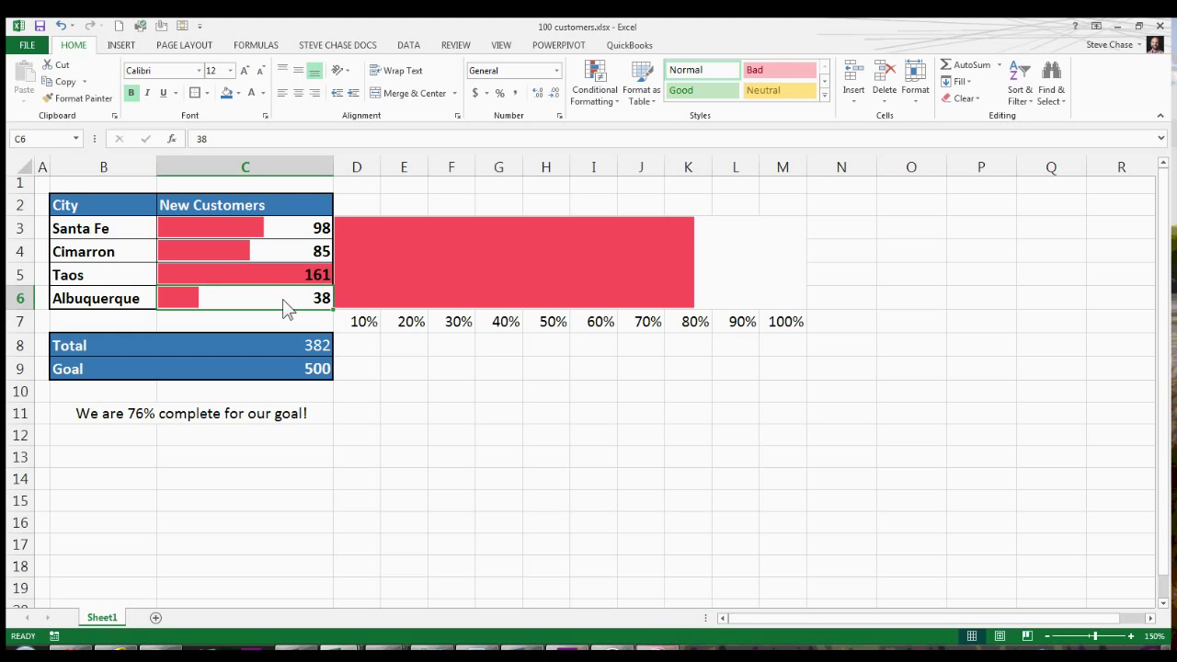
type("152")
key("Return")
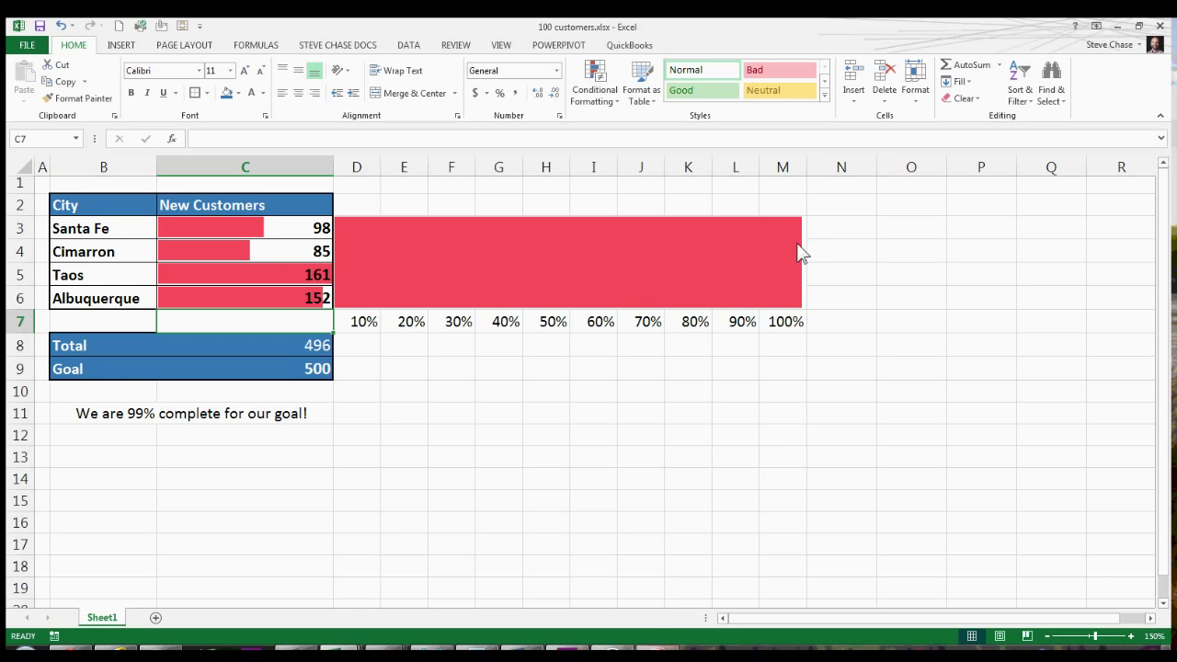
- Apply a thick box border around the merged progress bar cell D3:M6
left_click(731, 248)
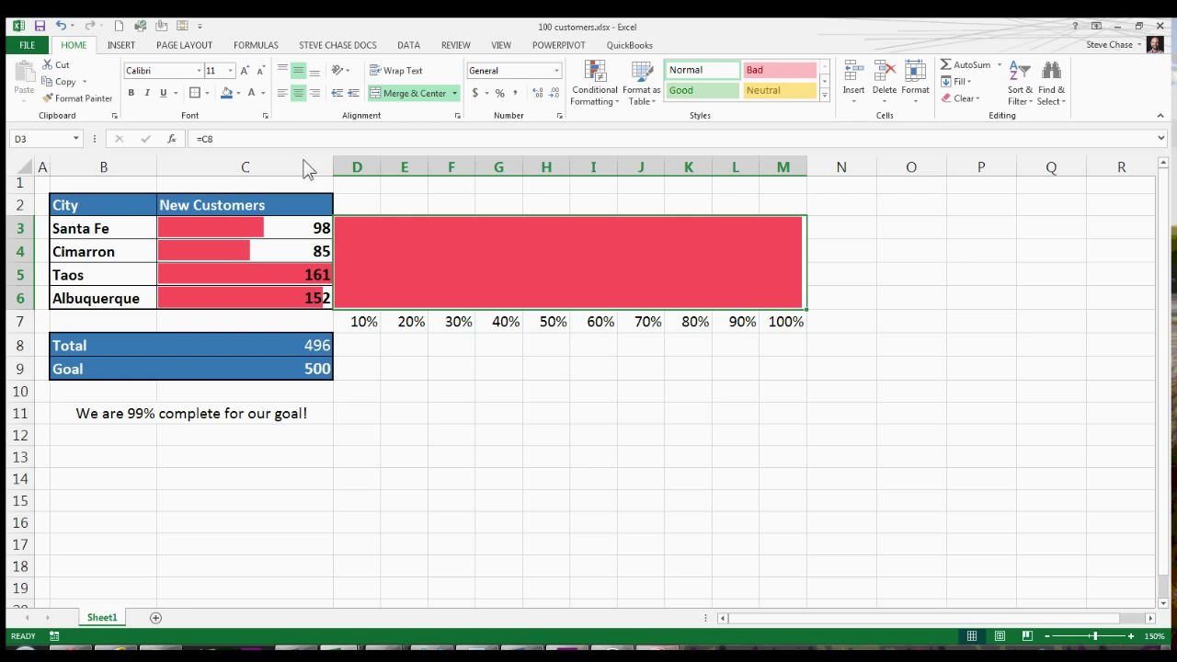
left_click(207, 92)
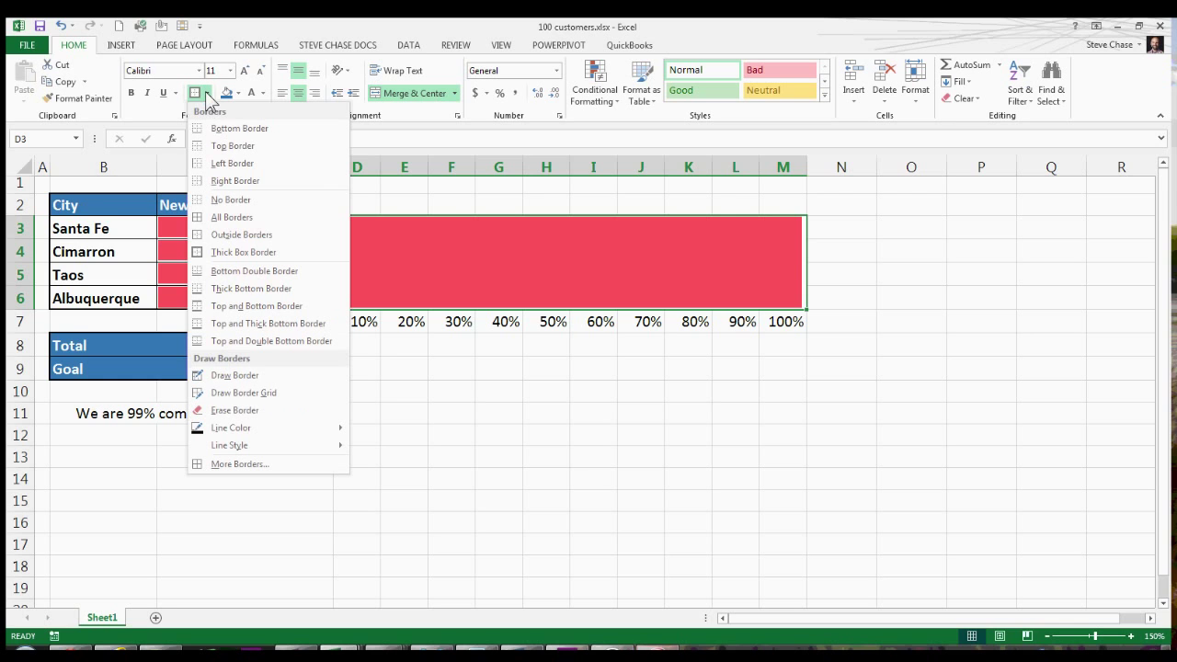
left_click(265, 252)
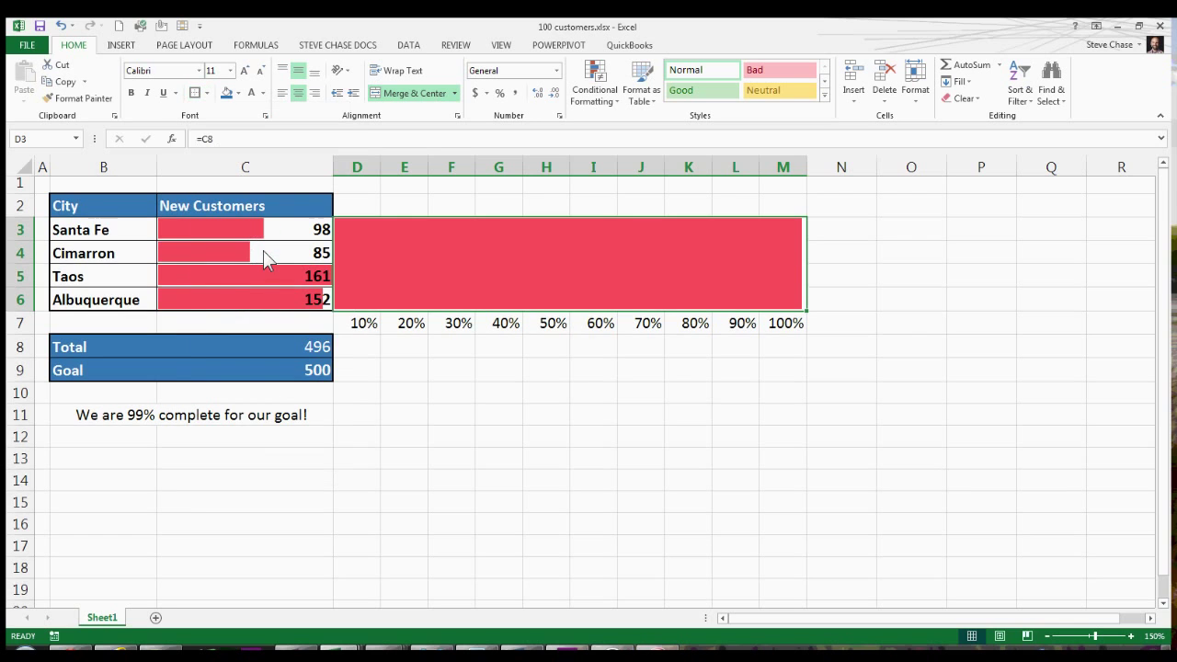
left_click(487, 420)
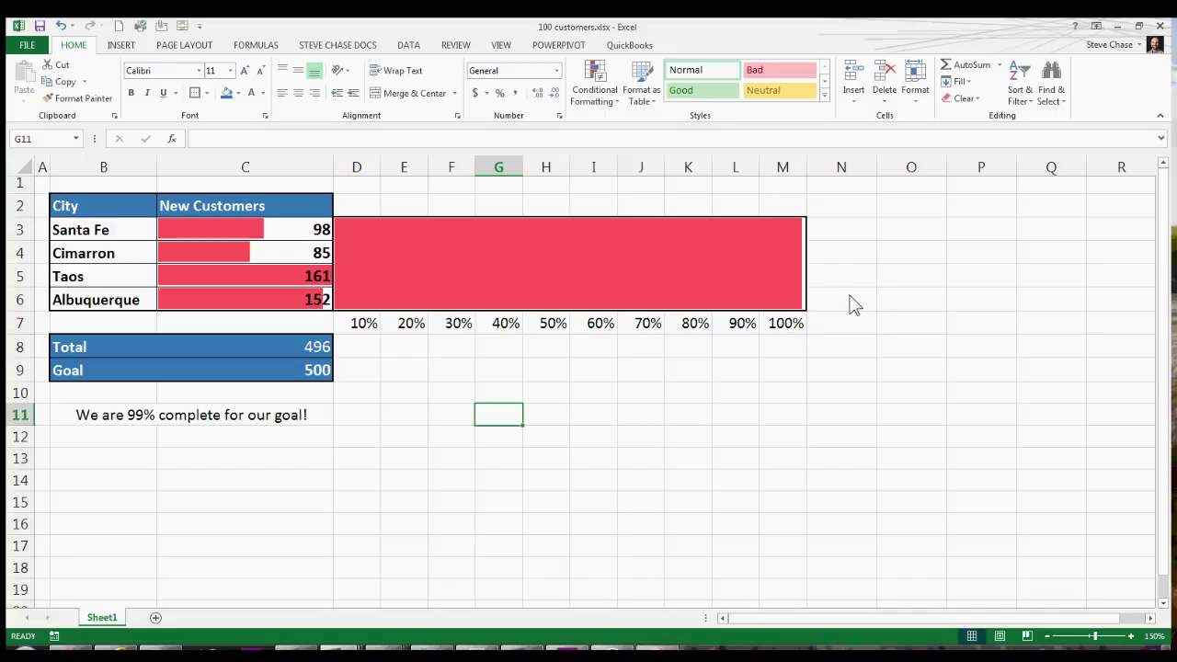
- Hide the sheet's gridlines, headings and formula bar, and set the ribbon to auto-hide
left_click(511, 48)
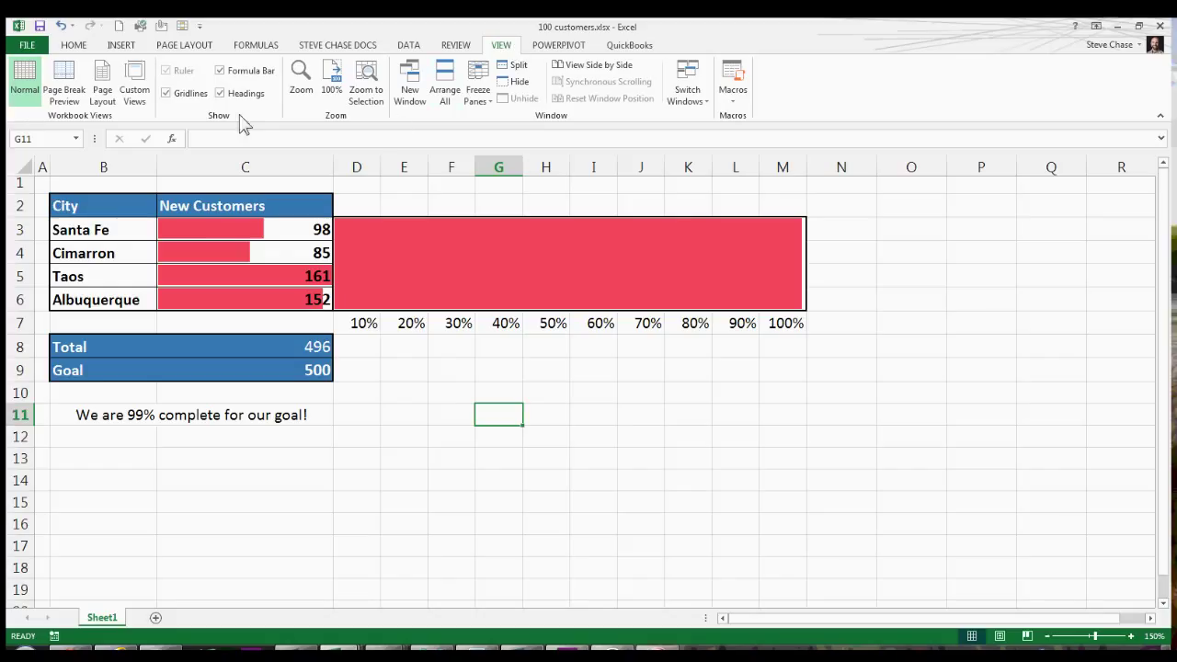
left_click(166, 94)
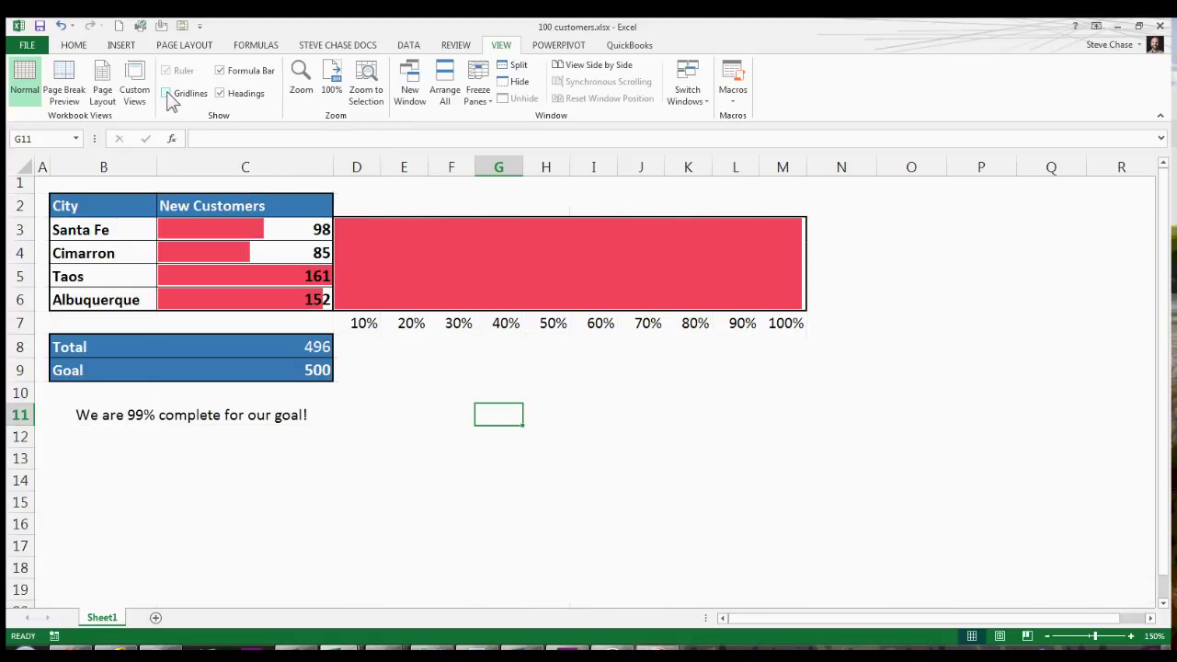
left_click(220, 93)
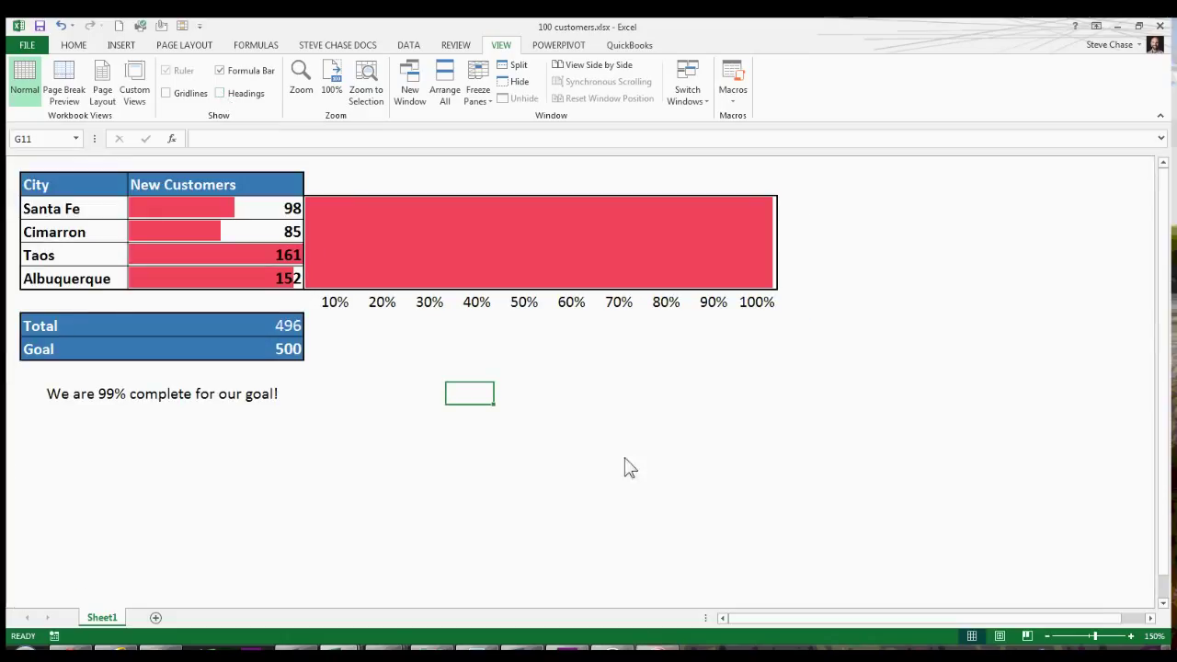
left_click(220, 71)
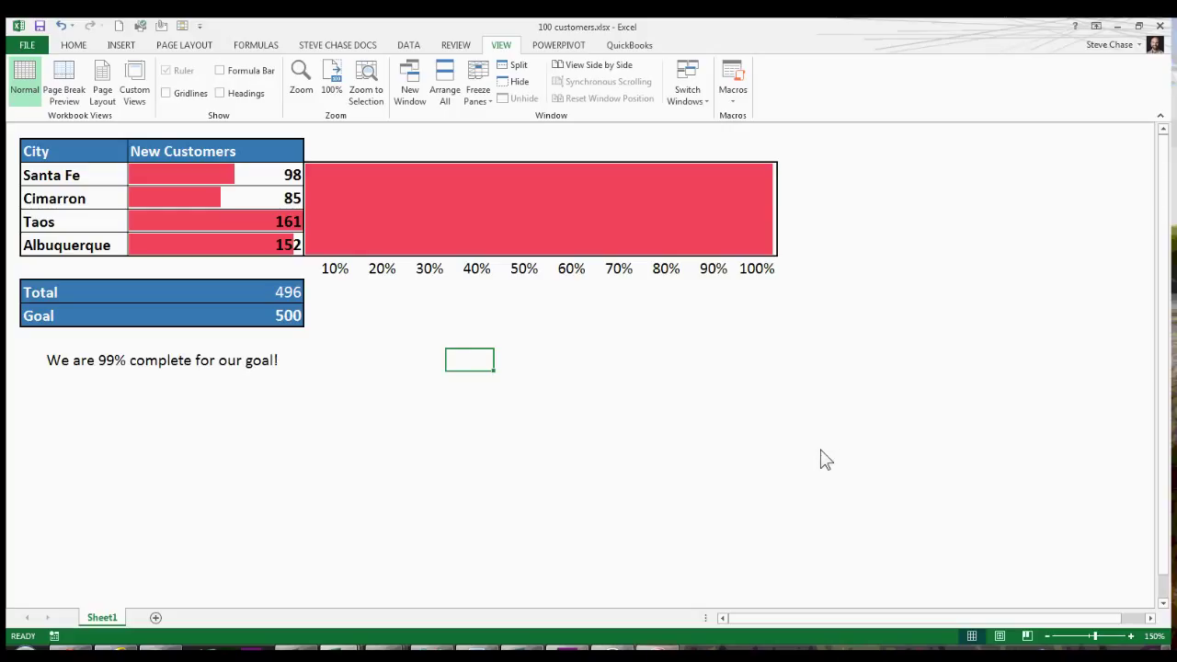
left_click(1096, 26)
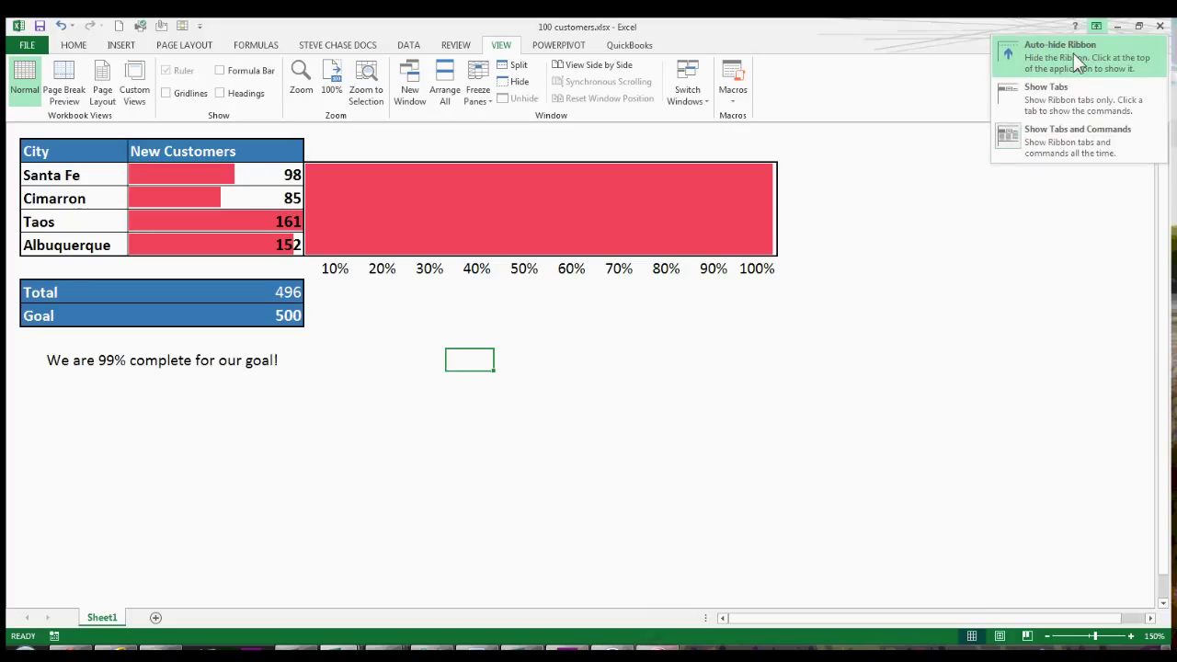
left_click(1073, 54)
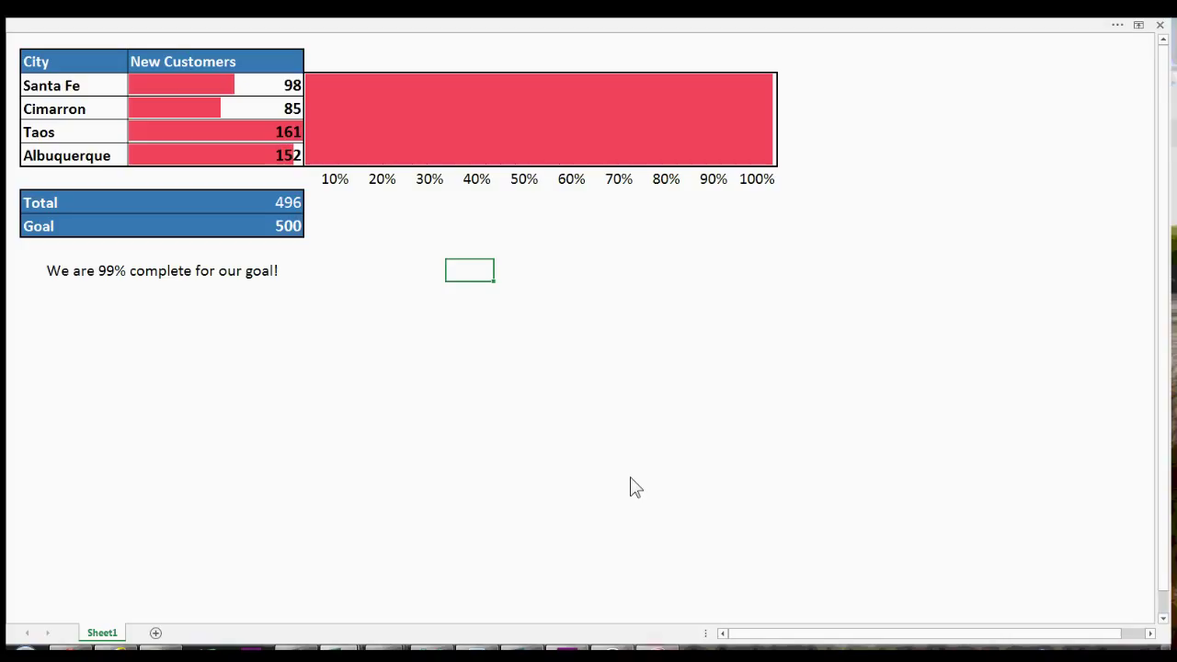
- Set Cimarron's New Customers value to 89
left_click(271, 118)
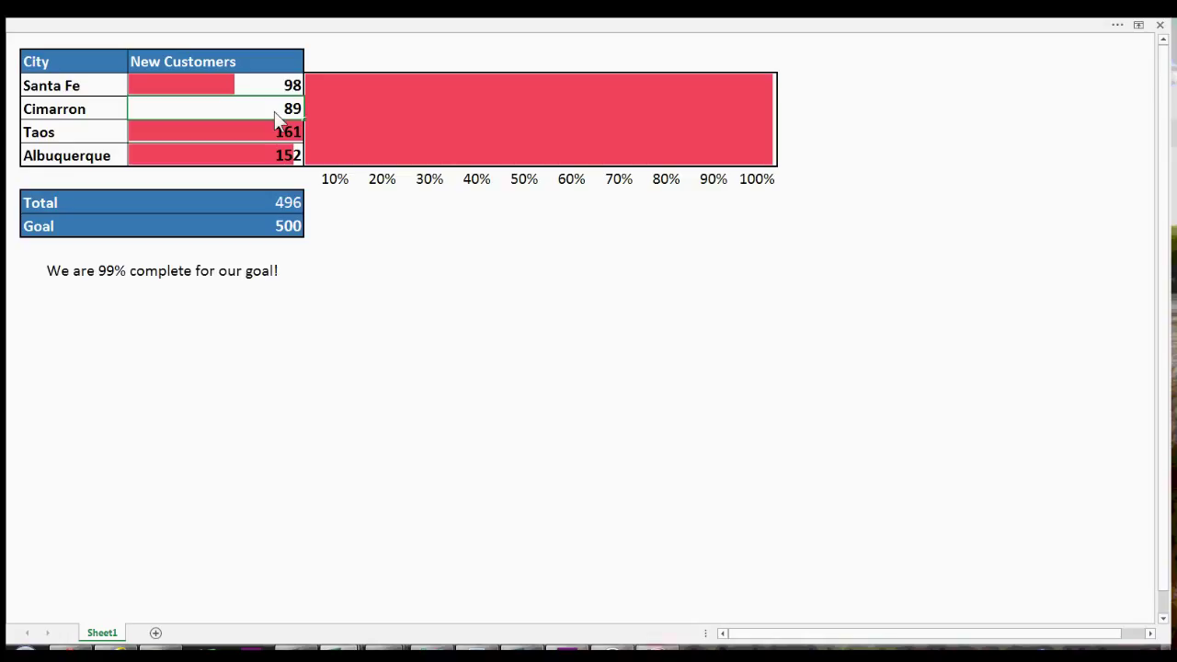
key("Return")
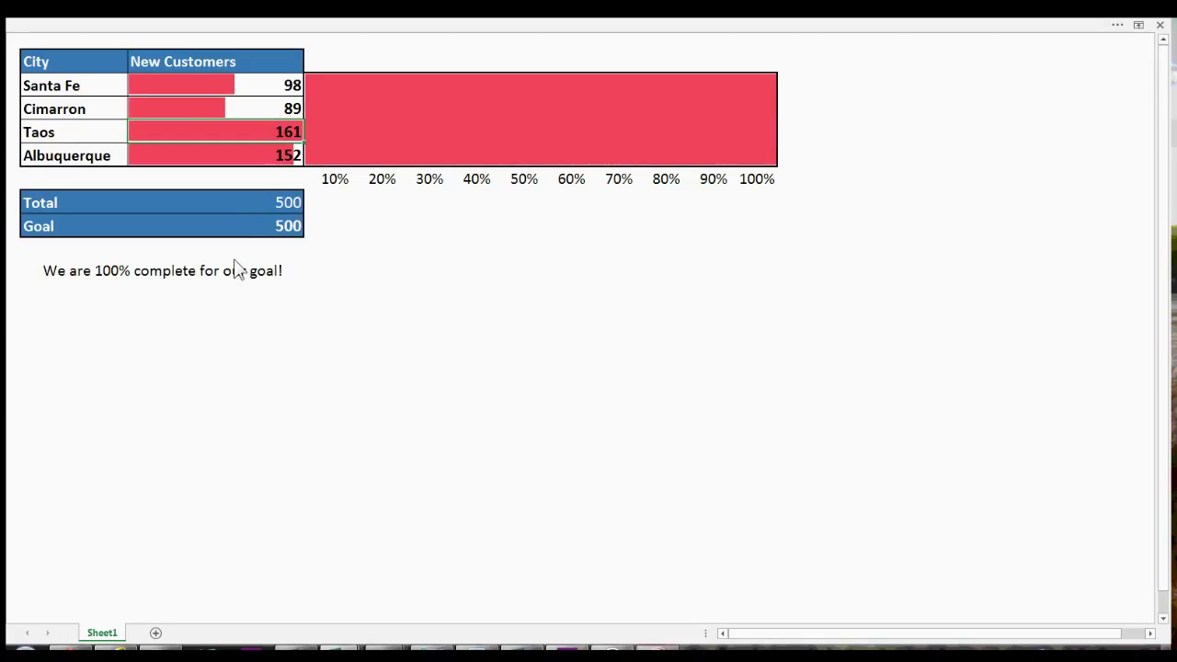